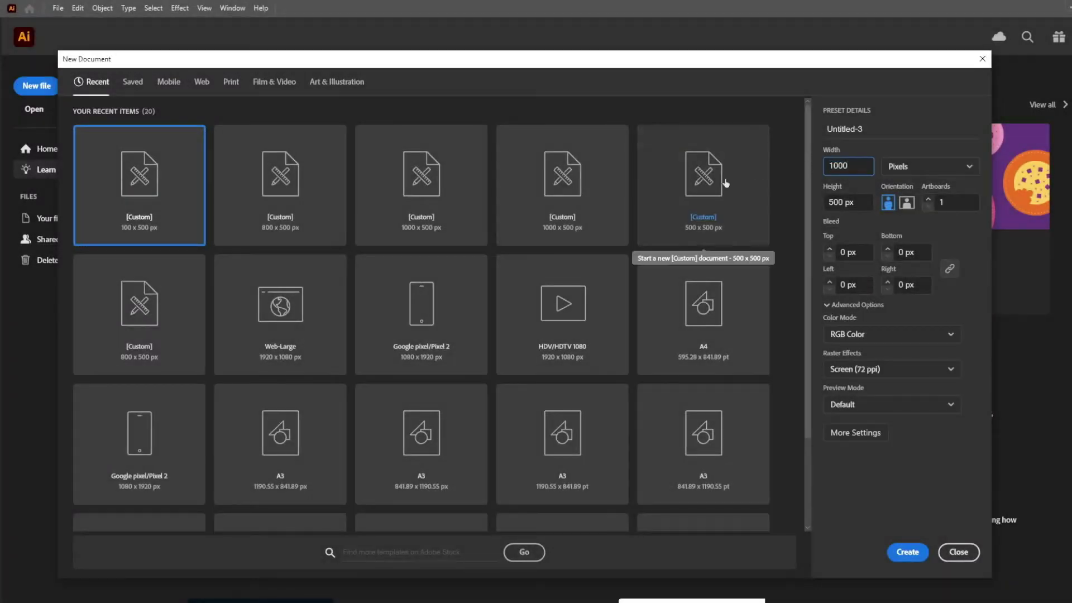
Create the new 1000 × 500 px RGB document with a blank artboard
left_click(907, 551)
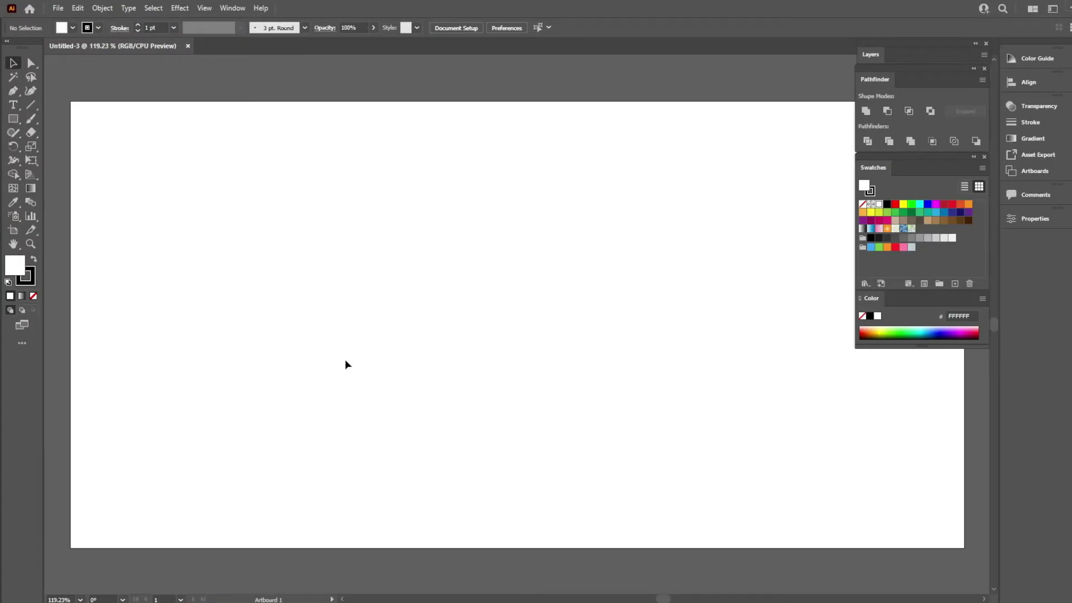
Set the fill colour to dark purple hex 250363
double_click(19, 269)
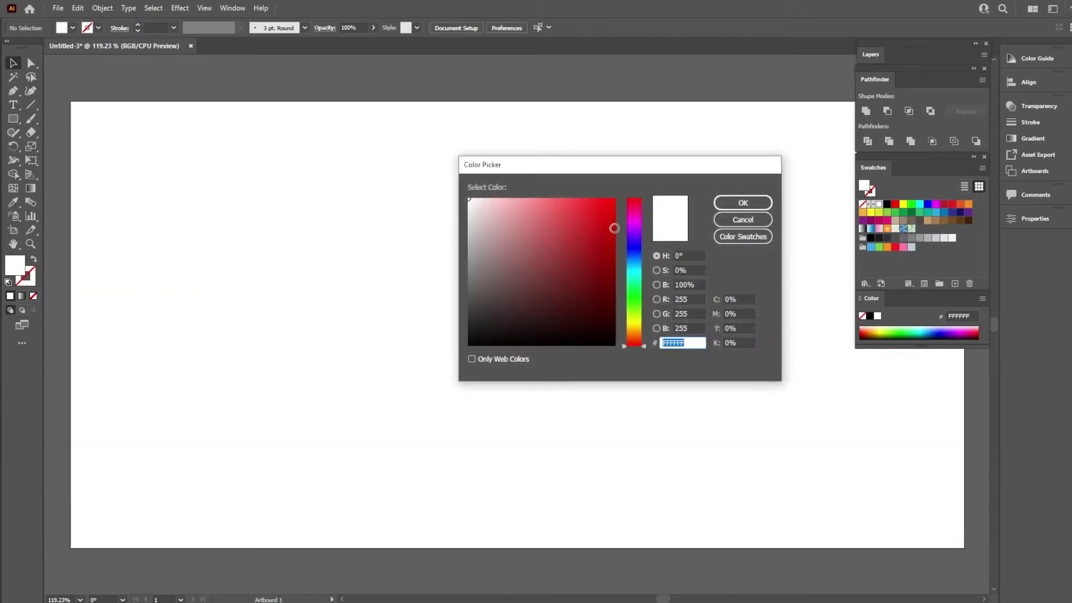
left_click_drag(588, 167, 402, 136)
type("250363")
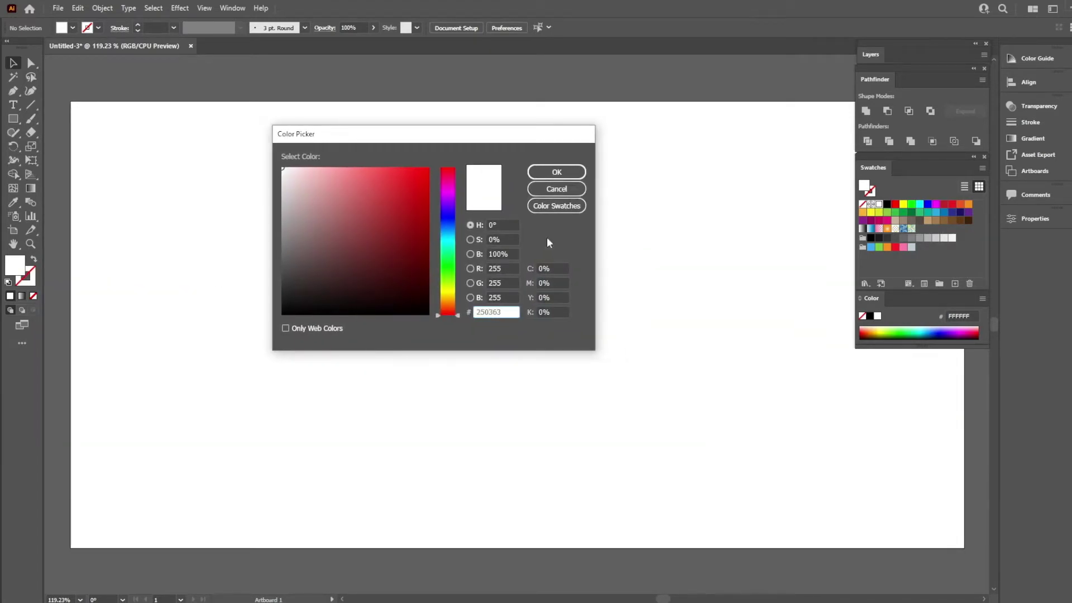
left_click(551, 173)
Draw a long horizontal purple bar and move it lower on the artboard
left_click(14, 119)
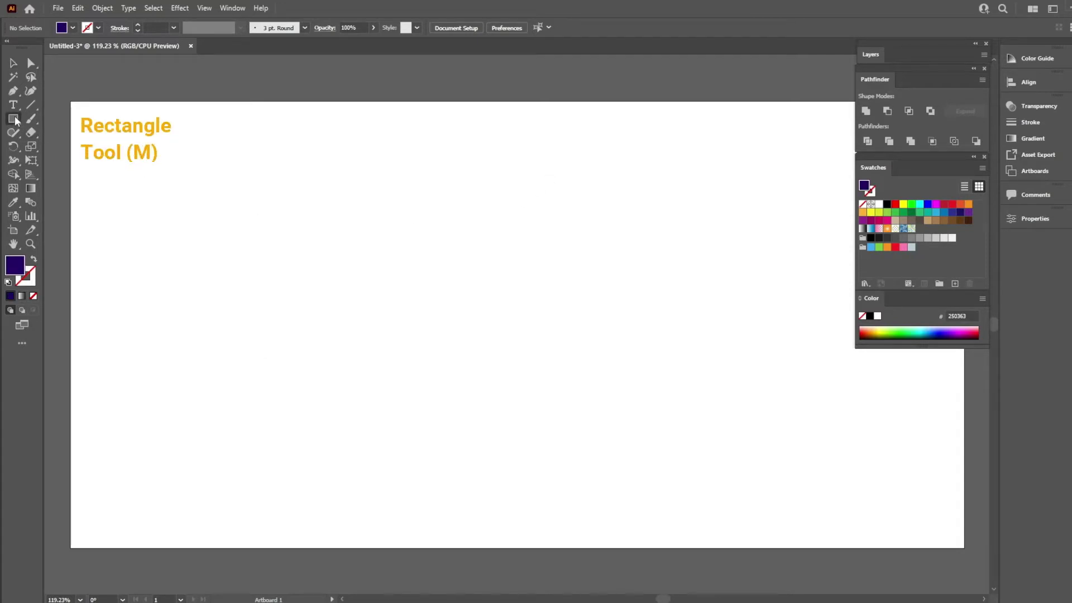
left_click_drag(422, 215, 780, 235)
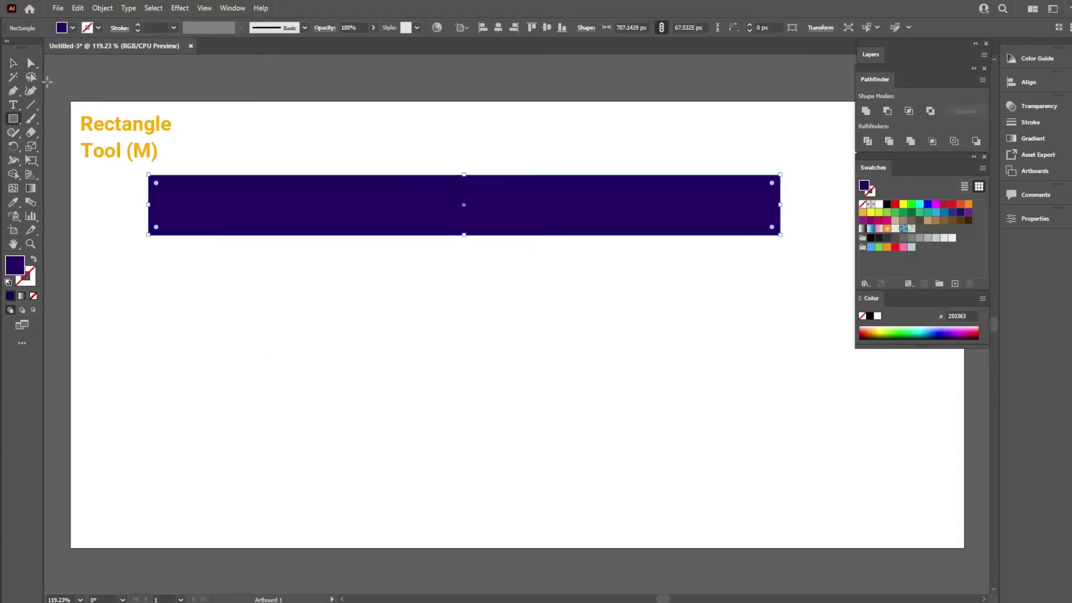
key("v")
mouse_move(376, 206)
left_mouse_down()
mouse_move(431, 285)
mouse_move(390, 275)
left_mouse_up()
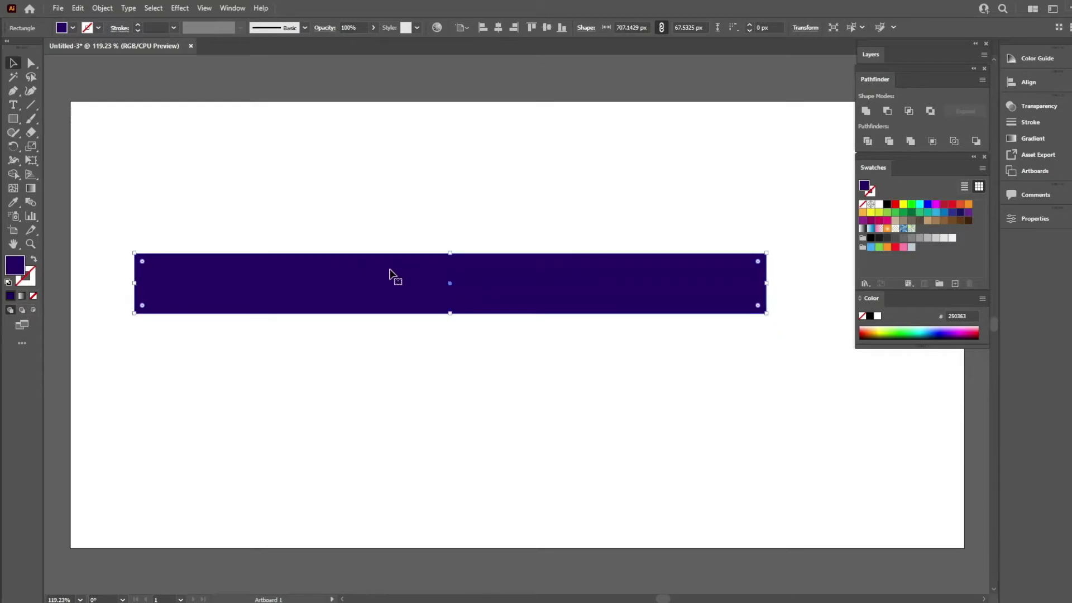
left_click(410, 329)
Draw a large circle over the bar and give it a default gradient fill
key("l")
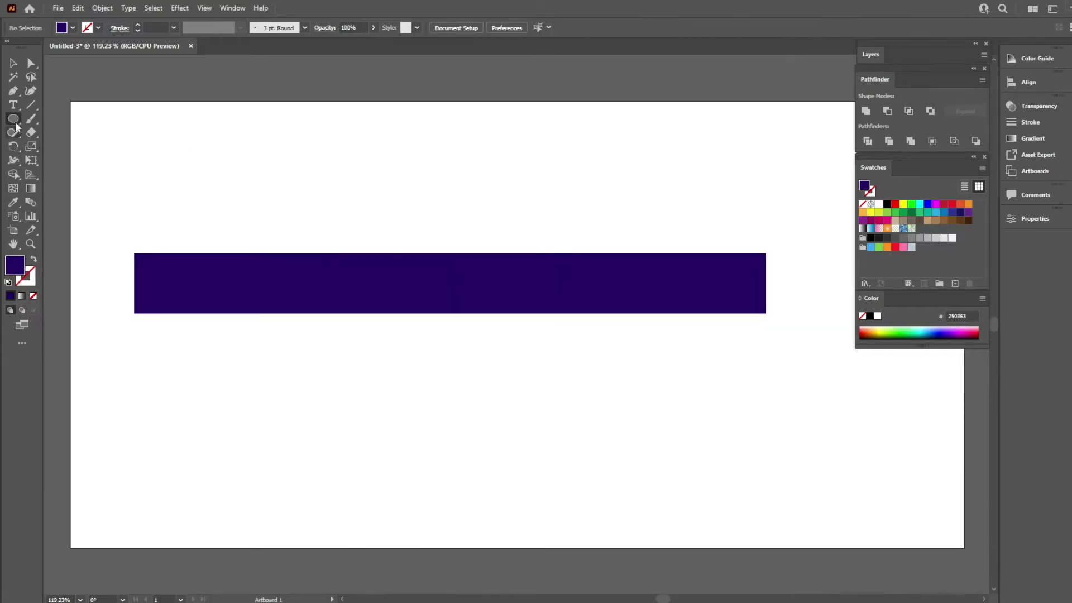
left_click_drag(367, 136, 624, 486)
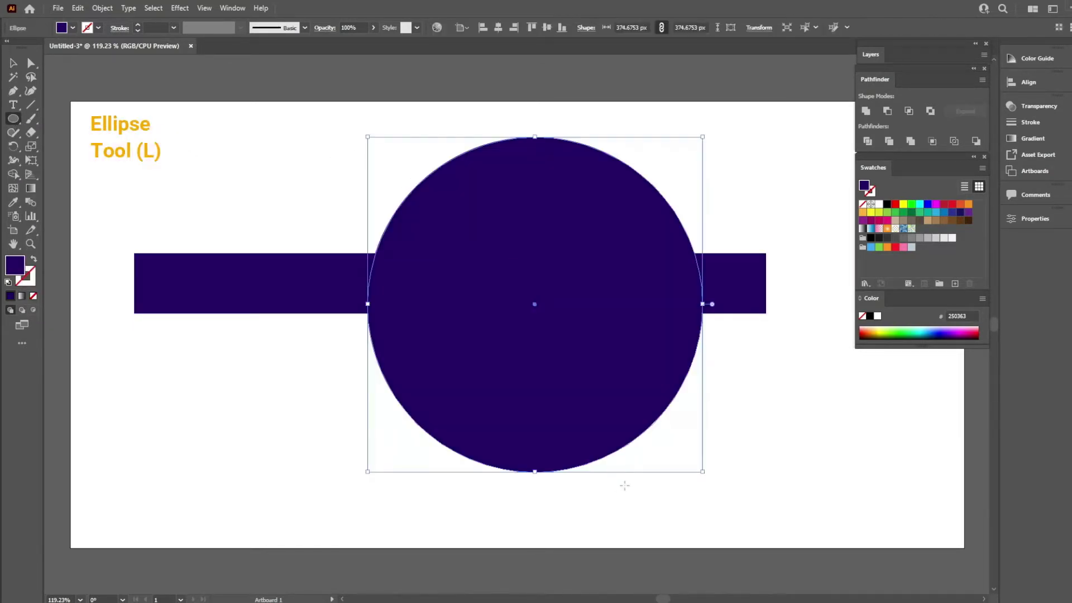
left_click(863, 228)
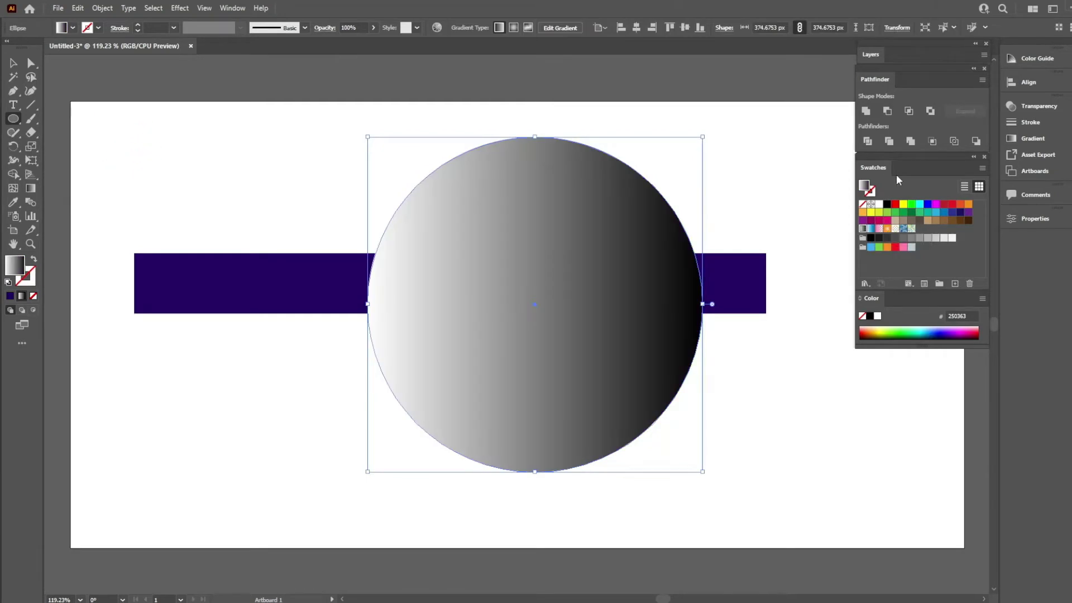
Make the circle's gradient radial and reversed, with a dark grey centre stop
left_click(1022, 138)
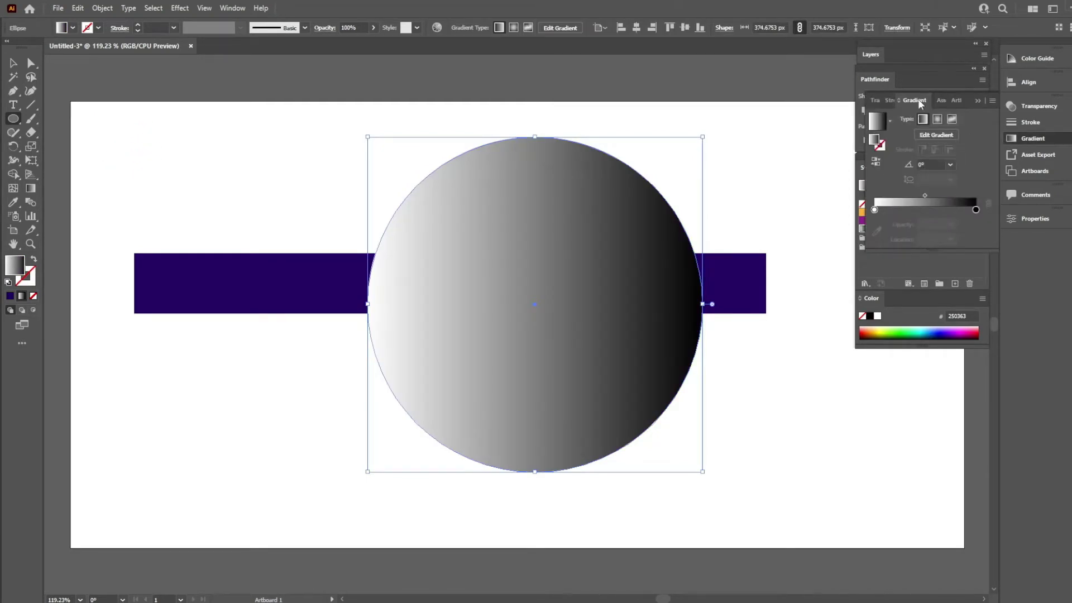
left_click(1022, 138)
left_click(937, 118)
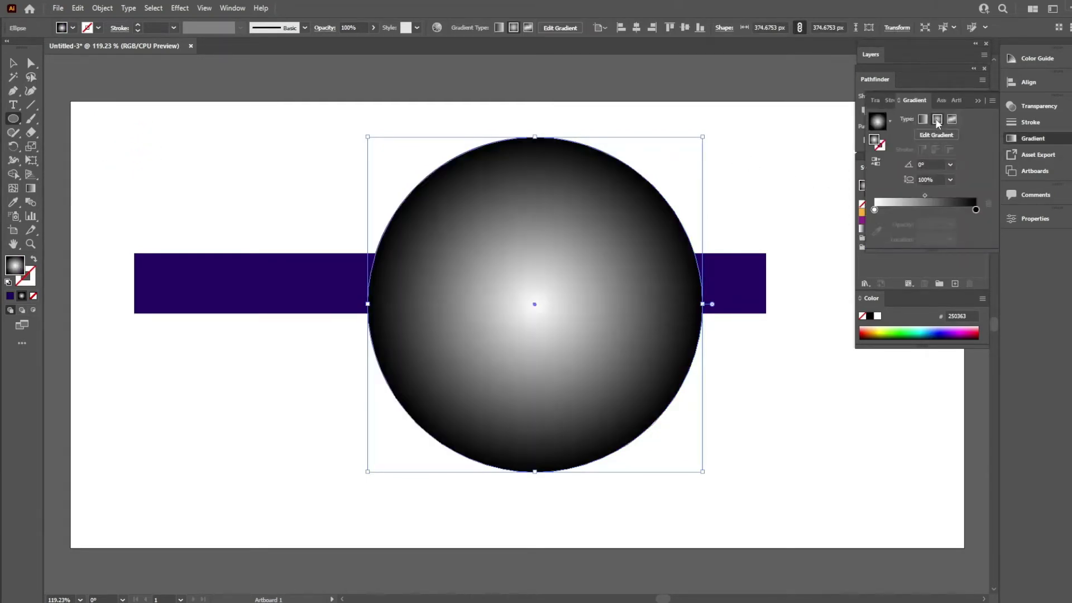
left_click(875, 163)
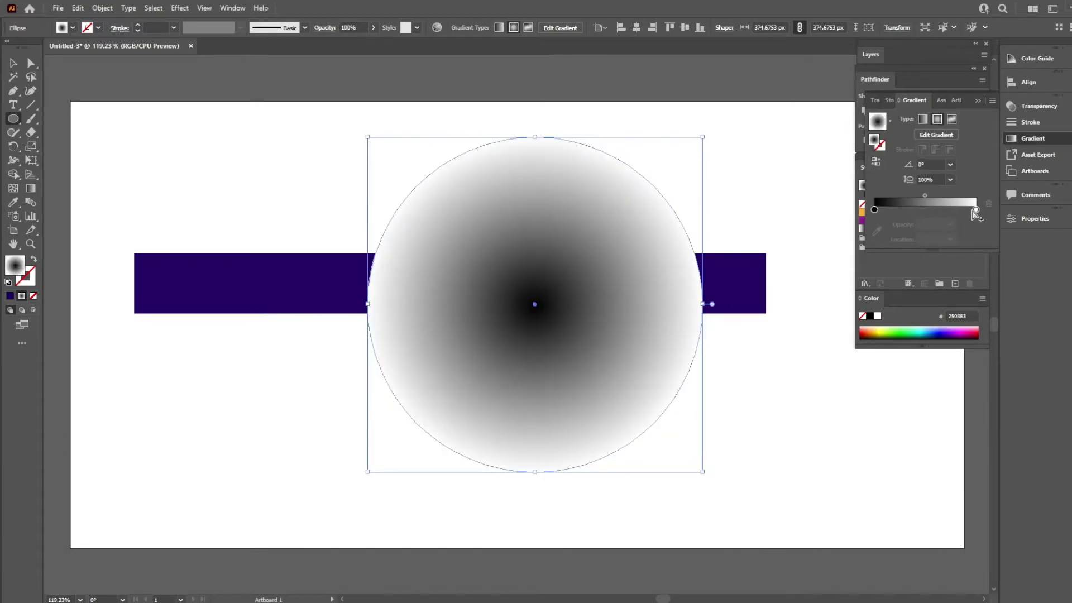
double_click(873, 209)
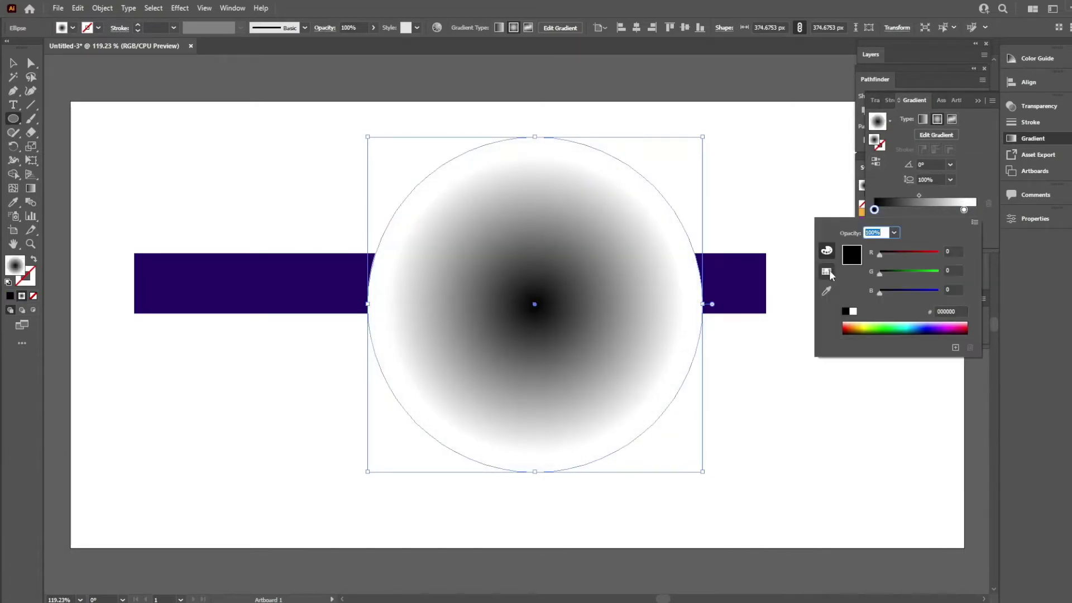
left_click(826, 272)
left_click(859, 272)
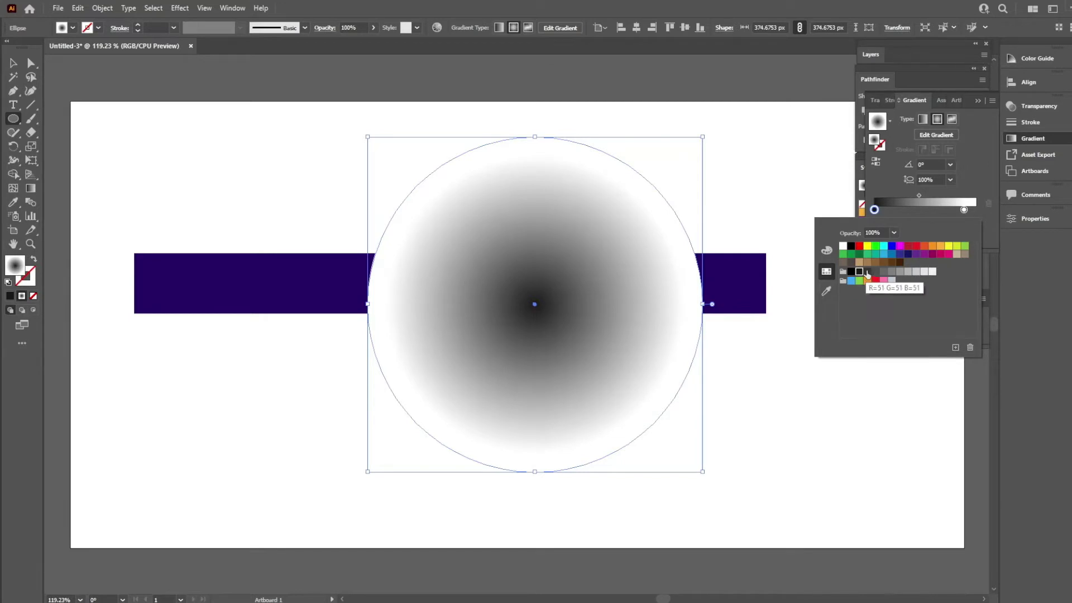
left_click(713, 231)
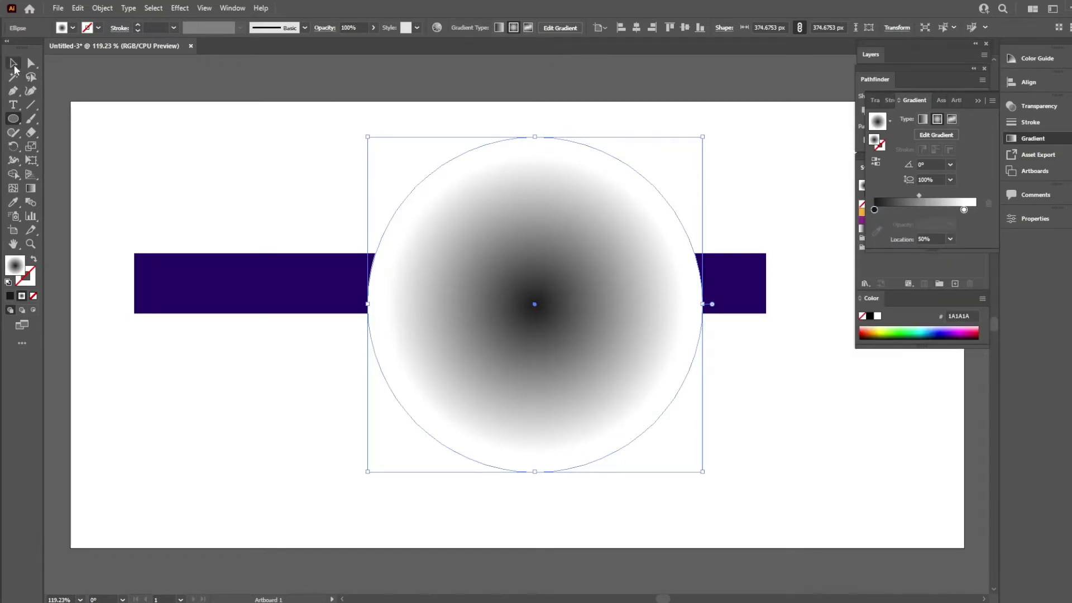
Move the gradient circle up-left and squash it into a thin flat ellipse
left_click(14, 66)
left_click_drag(536, 234, 466, 202)
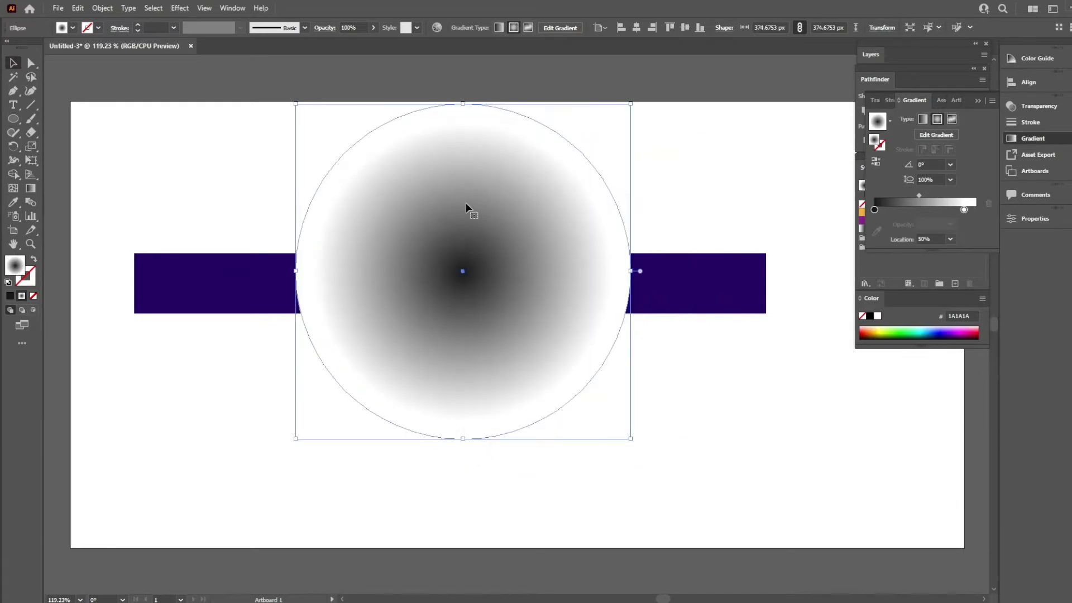
mouse_move(464, 104)
left_mouse_down()
mouse_move(474, 255)
mouse_move(463, 255)
left_mouse_up()
Draw a rectangle covering the top half of the gradient ellipse
scroll(509, 342, "up", 4)
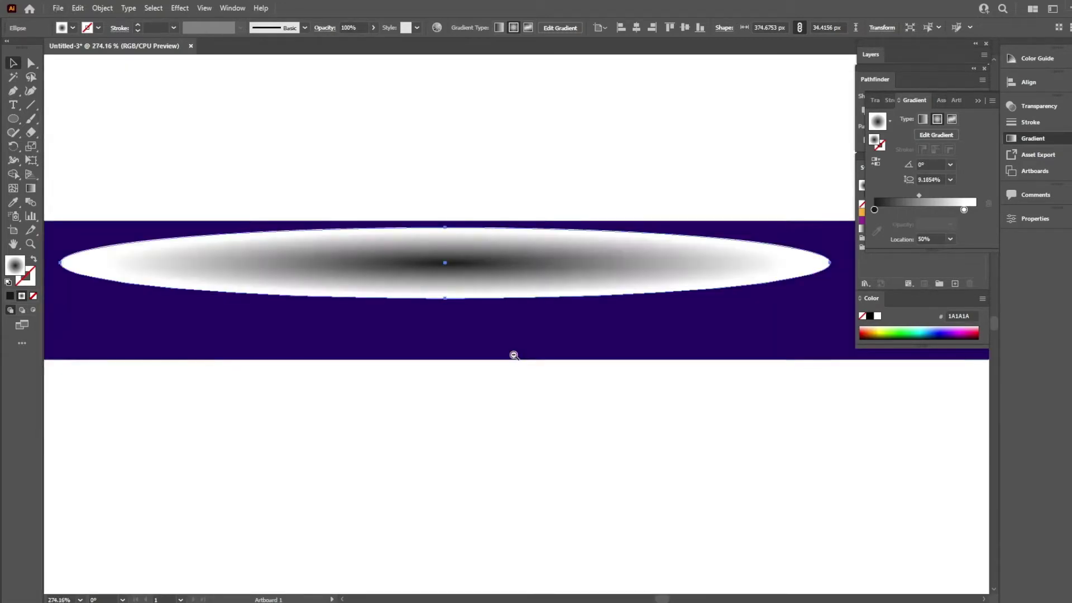
left_click(513, 355, "alt")
left_click(384, 225)
left_click(22, 121)
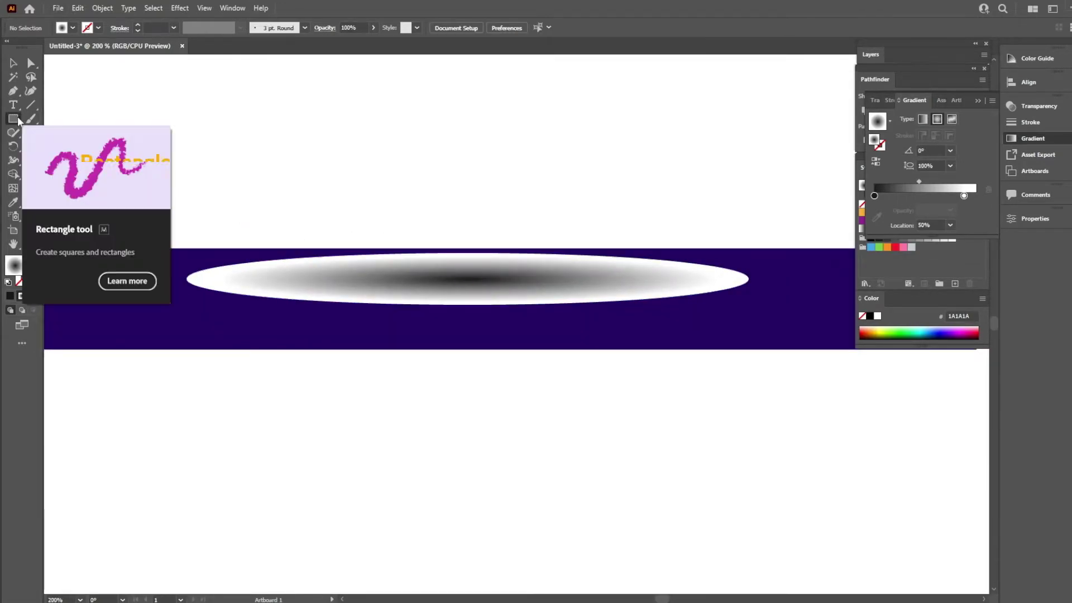
left_click_drag(174, 278, 776, 229)
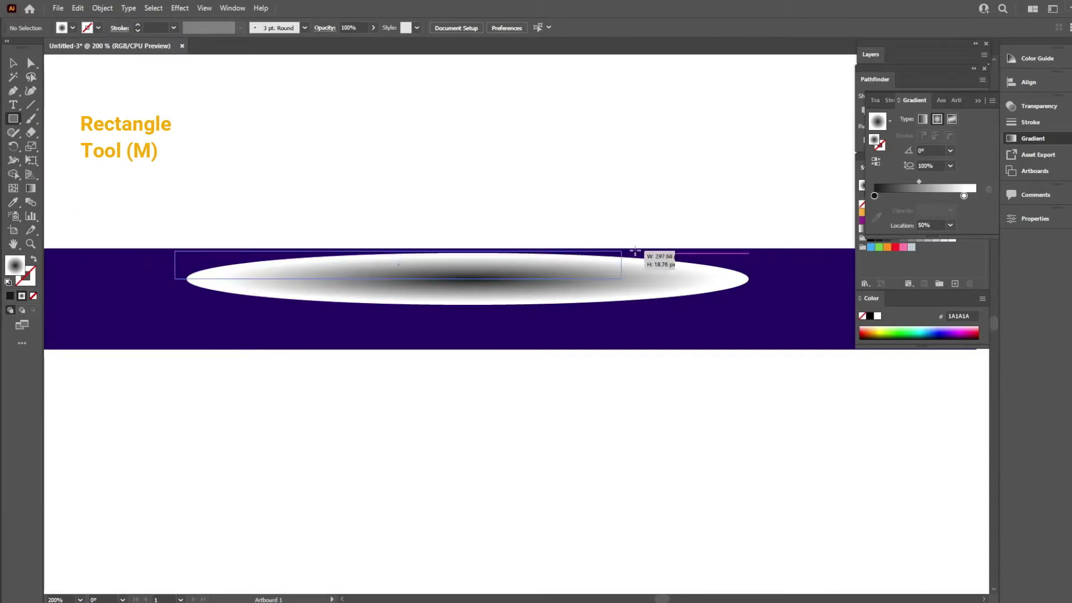
Clip the ellipse with the rectangle and move the glow onto the bar's top edge
key("v")
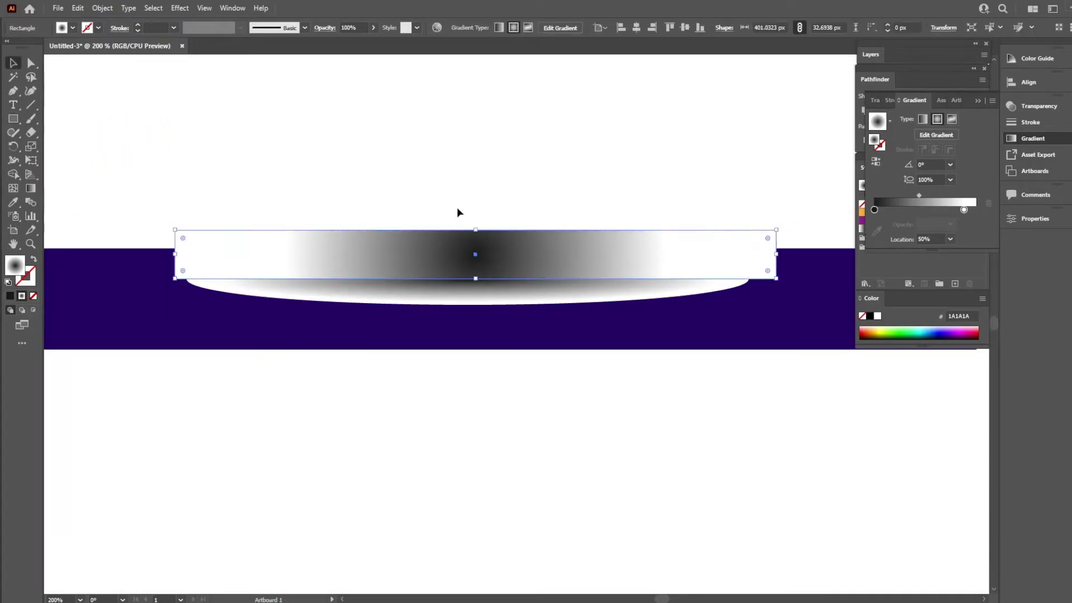
right_click(452, 293)
left_click(480, 413)
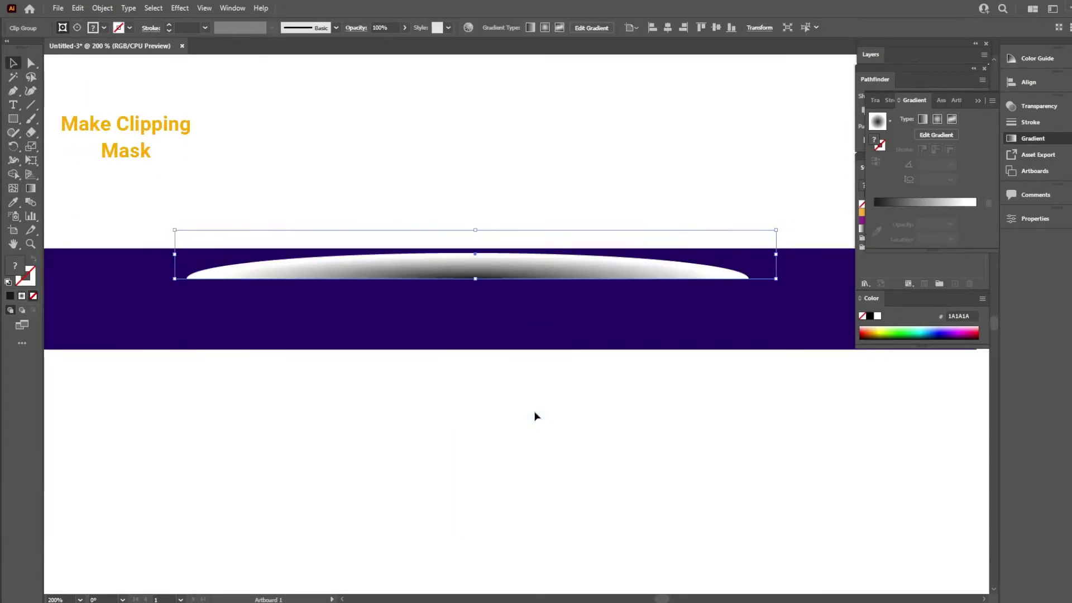
left_click_drag(489, 280, 502, 240)
key("ctrl+minus")
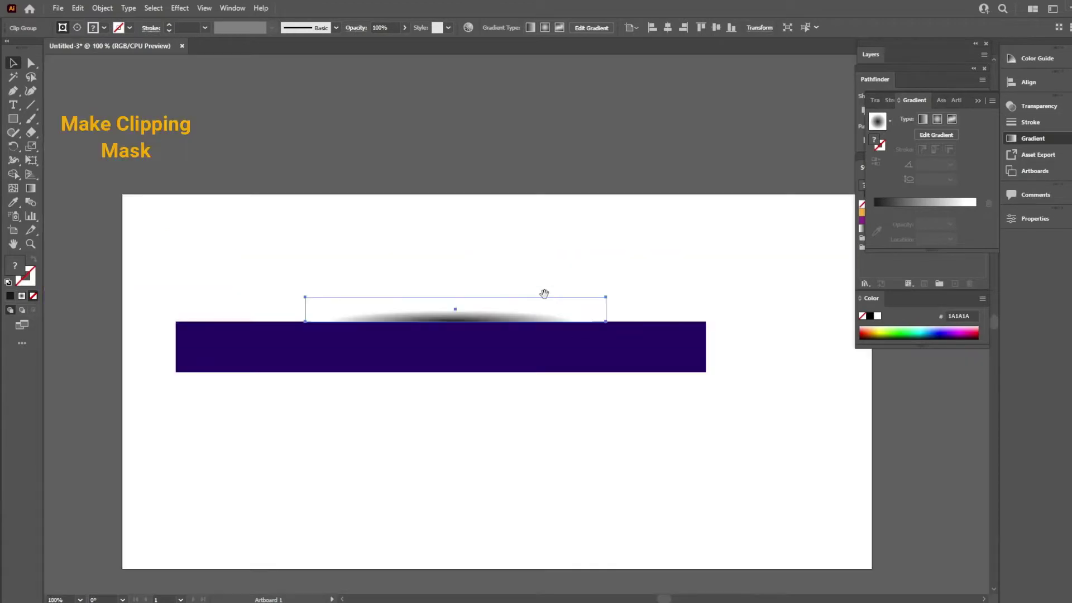
Set the glow's blend mode to Multiply and flatten it further
left_click(356, 28)
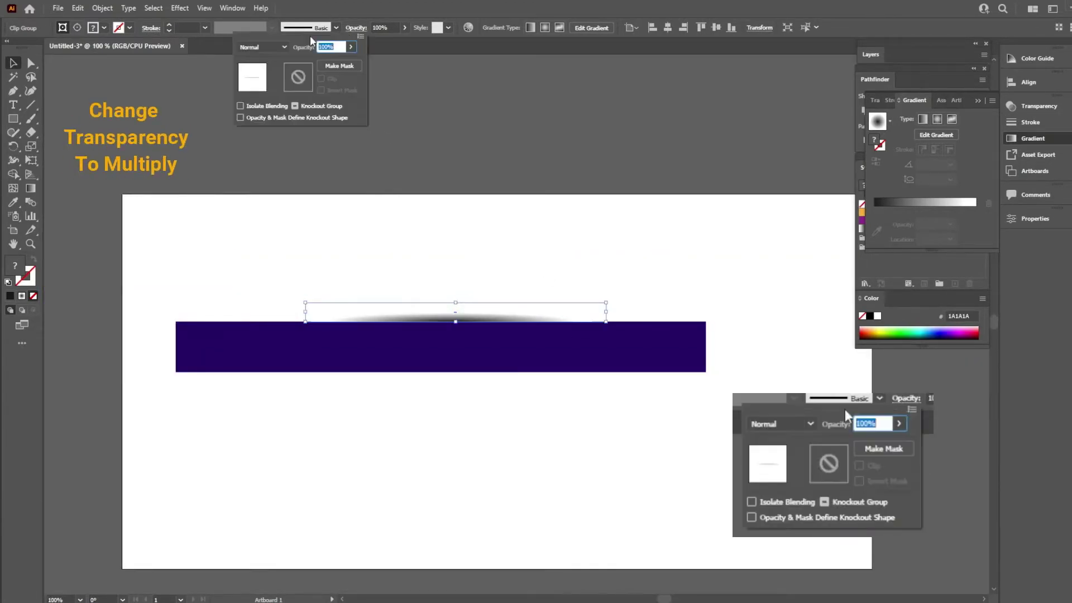
left_click(262, 47)
left_click(260, 88)
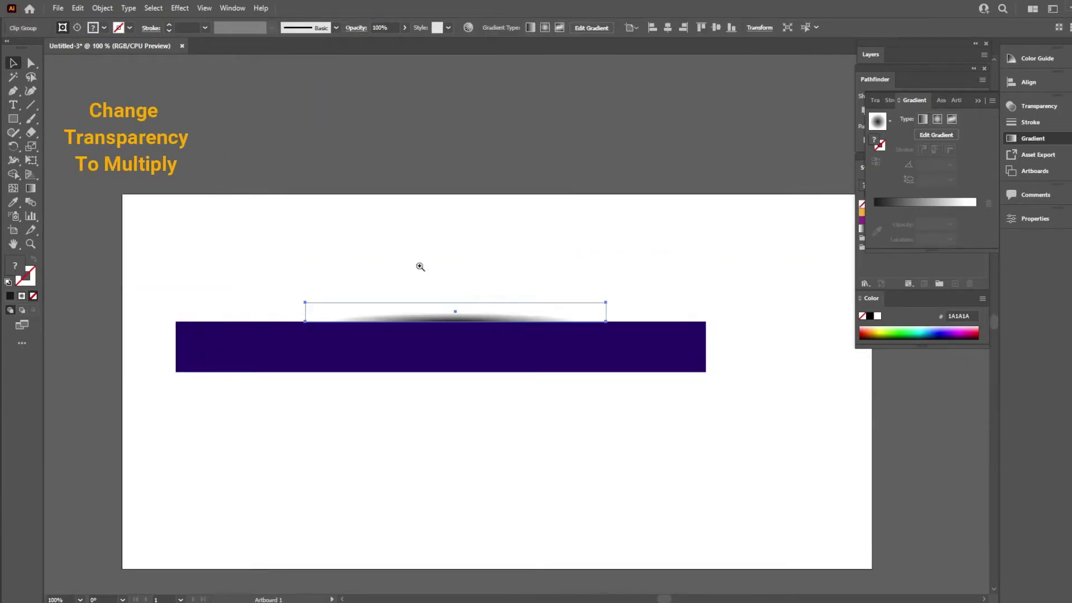
scroll(445, 363, "up", 3)
left_click_drag(478, 195, 472, 202)
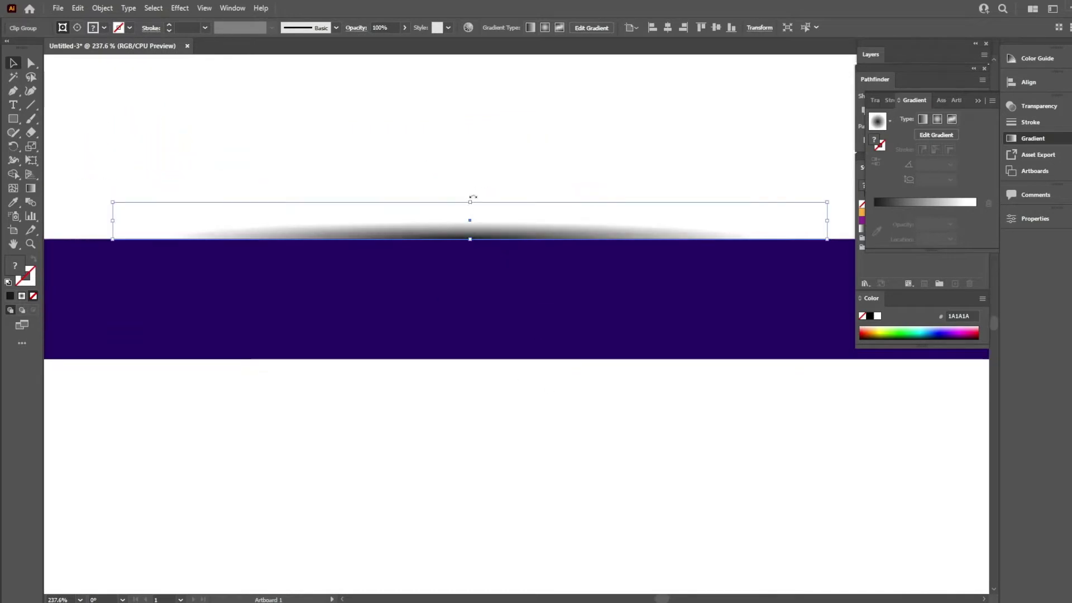
Place a second glow further left along the bar and widen its ellipse
left_click(490, 246, "alt")
left_click_drag(560, 318, 333, 319)
double_click(323, 316)
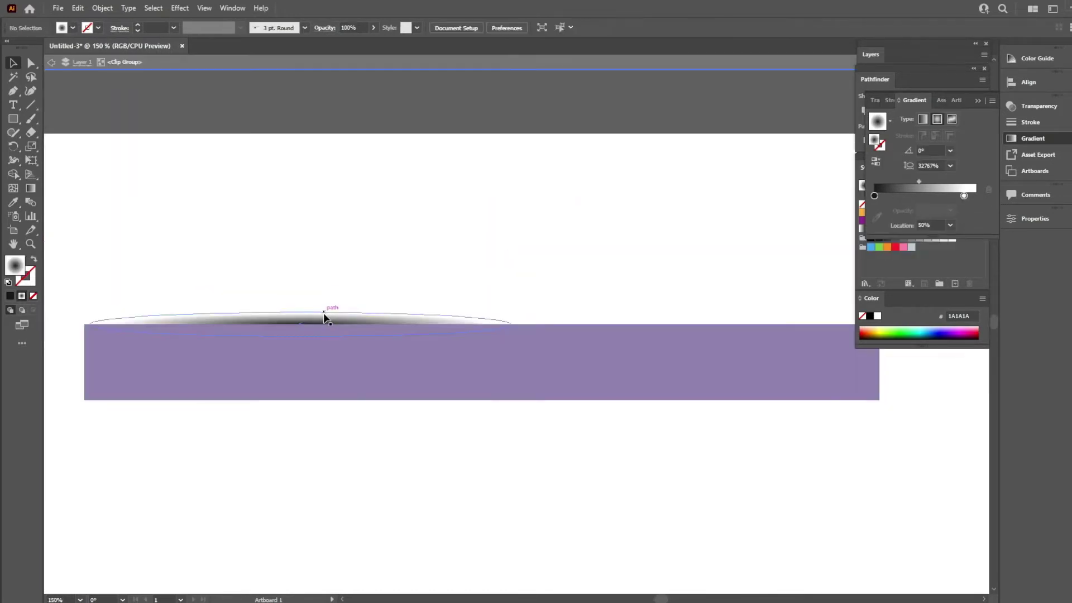
double_click(368, 251)
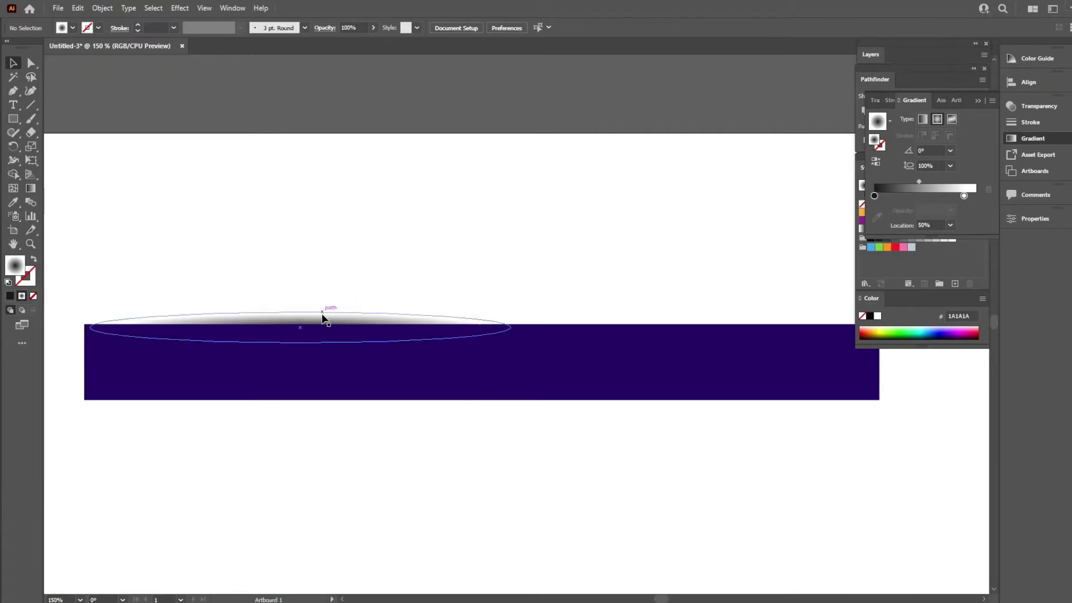
left_click_drag(323, 318, 680, 331)
Select the purple bar together with both glows
scroll(606, 323, "right", 2)
scroll(791, 304, "right", 2)
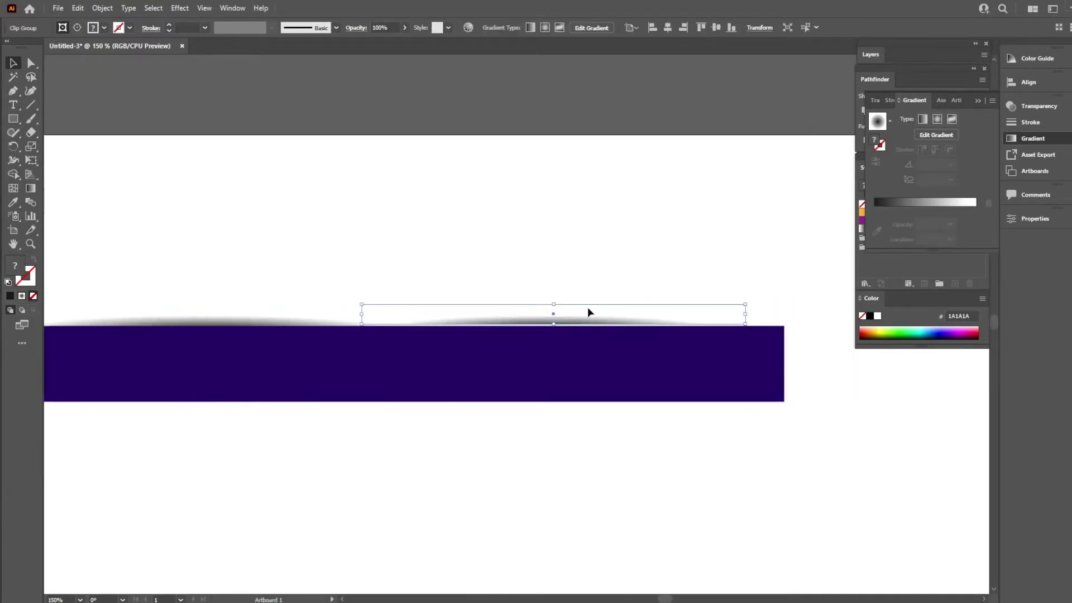
scroll(588, 311, "up", 3)
scroll(541, 256, "down", 3)
left_click(534, 280)
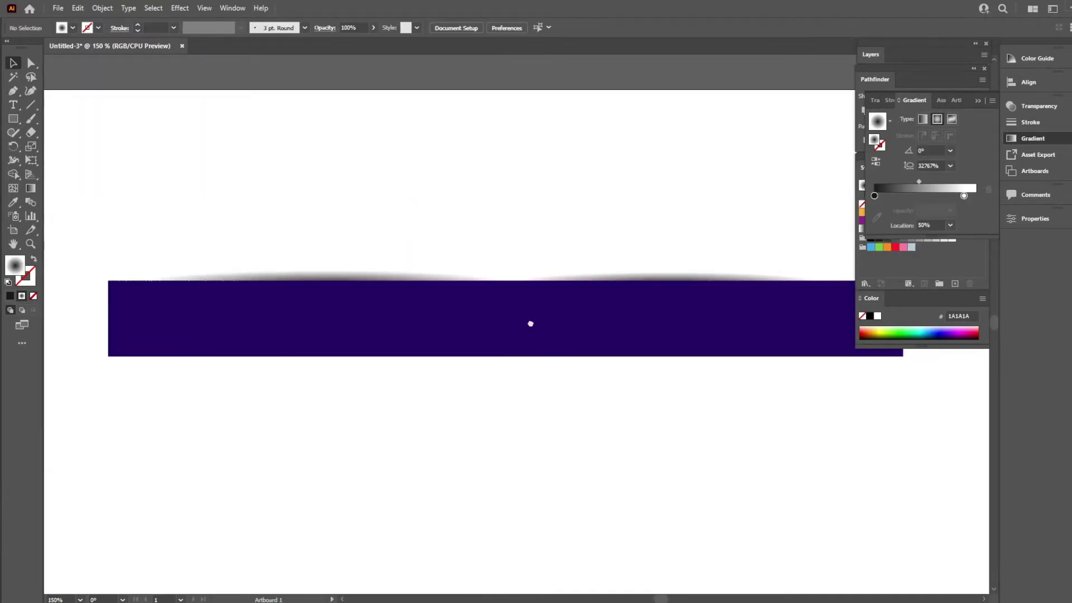
scroll(530, 324, "right", 2)
scroll(433, 306, "down", 1)
left_click_drag(289, 228, 656, 378)
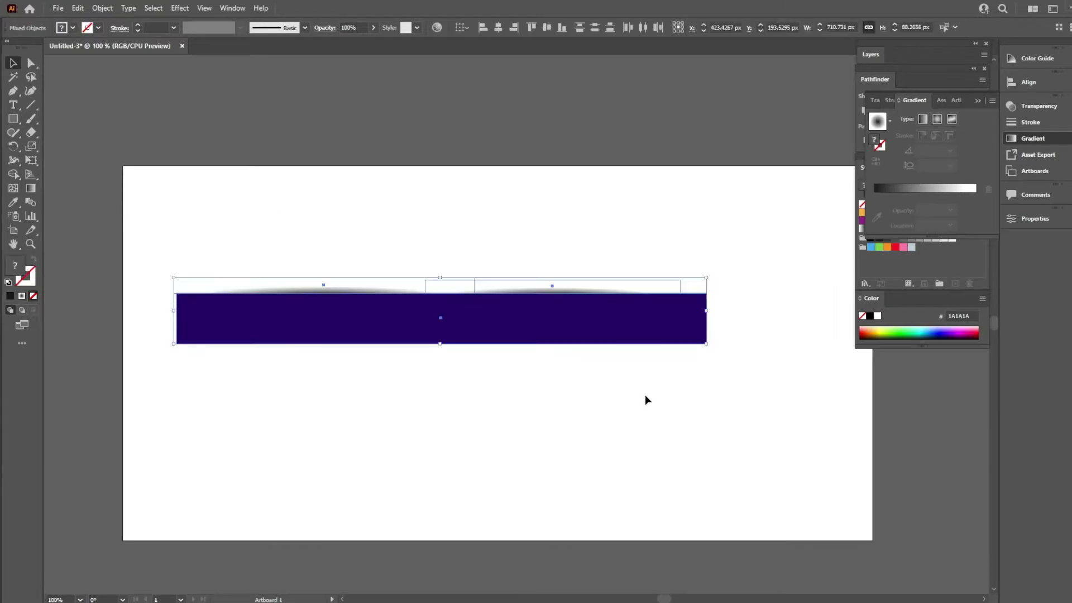
Group the bar with its shadows, widen it to about 788 px and rotate it 45°
right_click(601, 307)
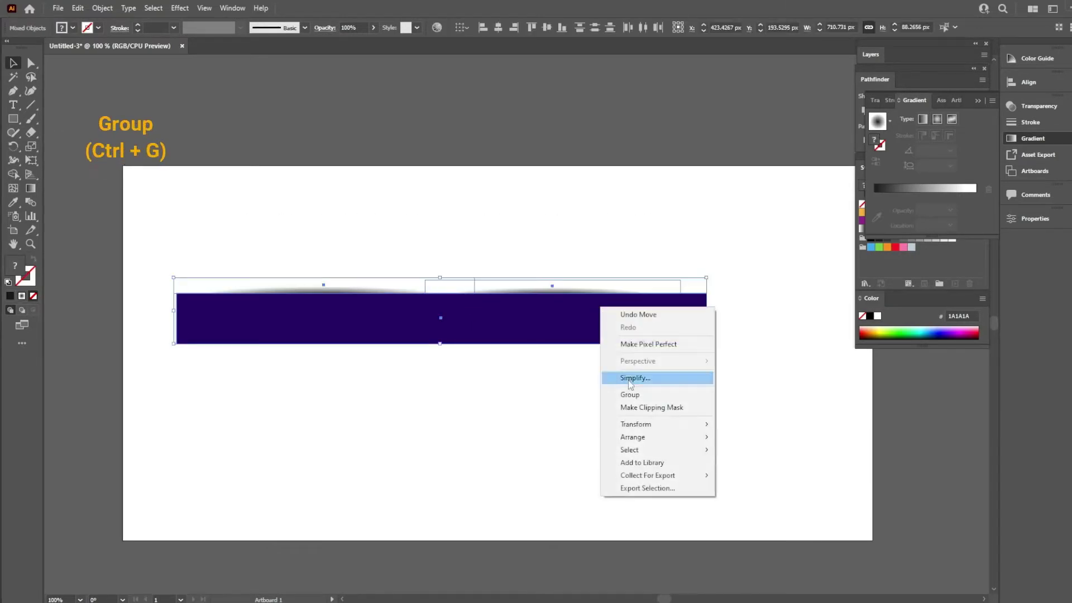
left_click(634, 375)
left_click_drag(622, 330, 565, 279)
left_click_drag(649, 261, 708, 260)
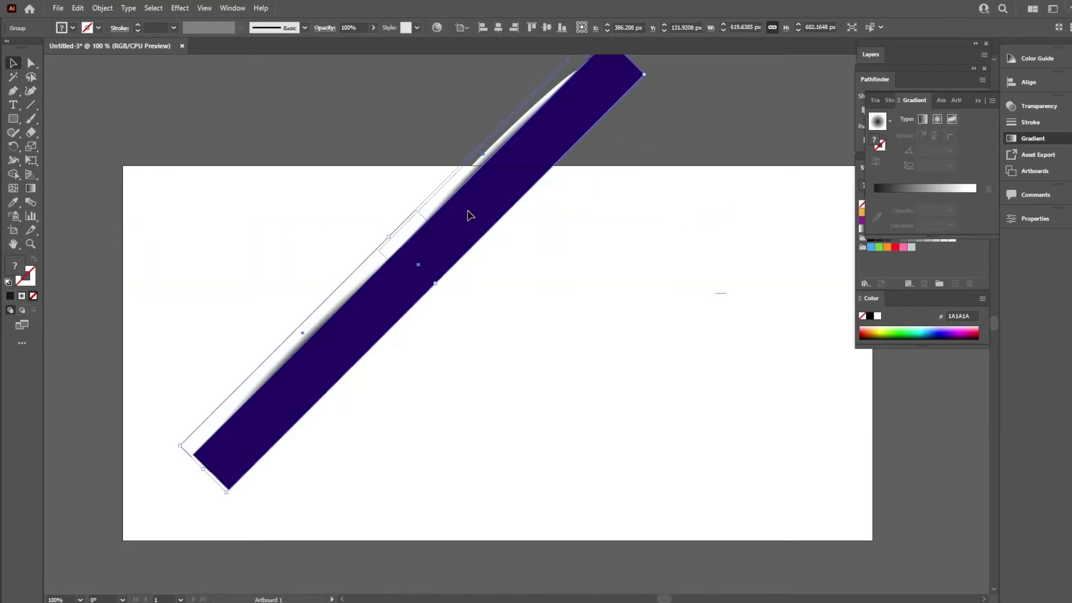
mouse_move(711, 262)
left_mouse_down()
mouse_move(232, 291)
mouse_move(378, 275)
left_mouse_up()
Duplicate the bar into three diagonal stripes and scale them larger
key("ctrl+d")
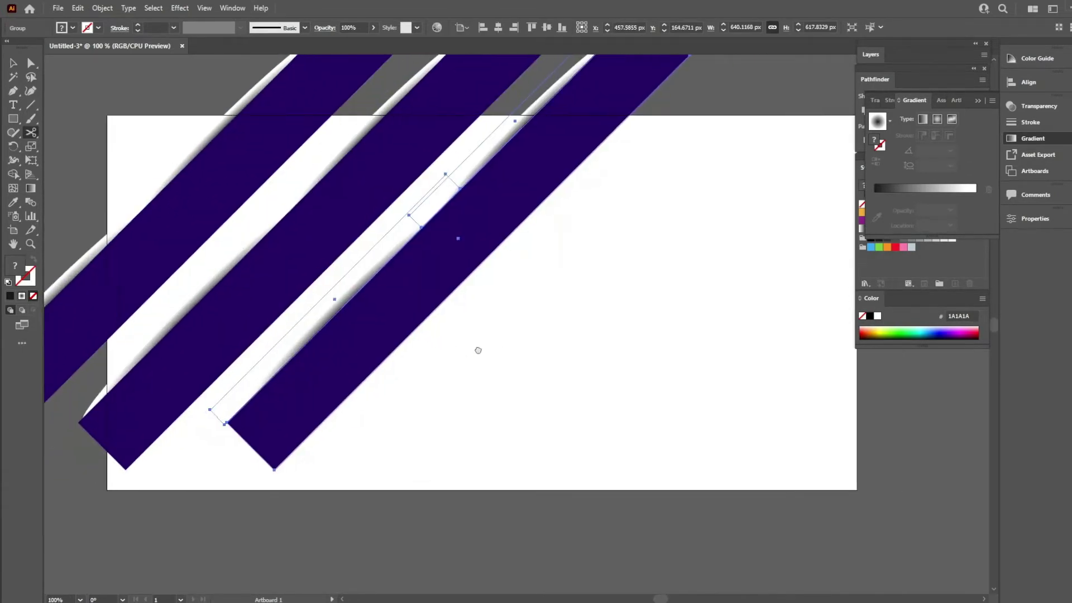
key("ctrl+minus")
key("ctrl+minus")
key("c")
key("v")
key("ctrl+a")
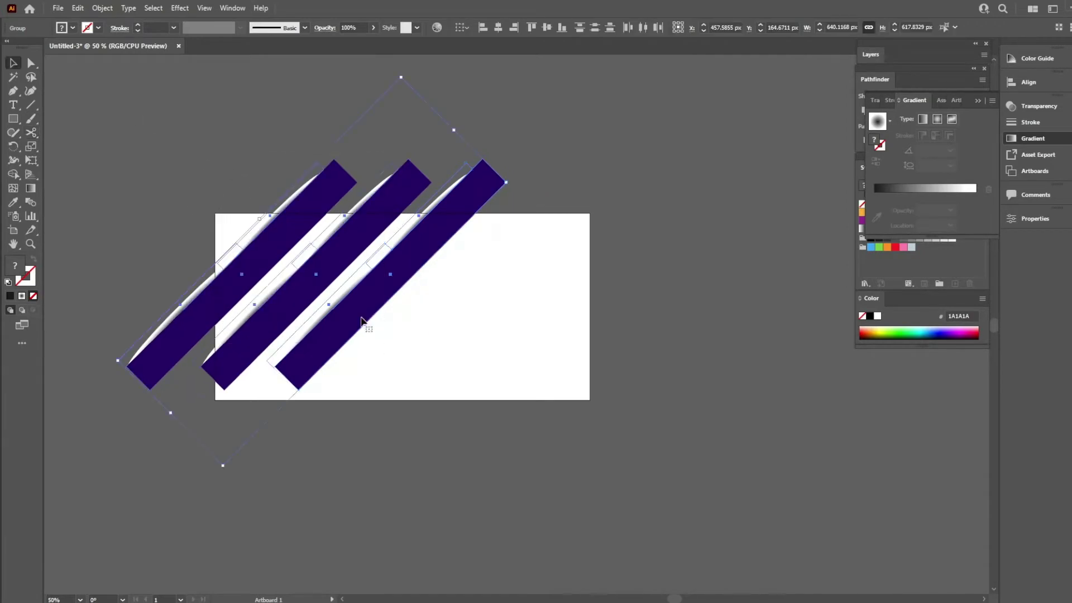
mouse_move(368, 311)
left_mouse_down()
mouse_move(357, 321)
mouse_move(379, 287)
left_mouse_up()
left_click(373, 375)
Move the right stripe down-left to even the spacing
left_click_drag(160, 423, 128, 450)
left_click(479, 235)
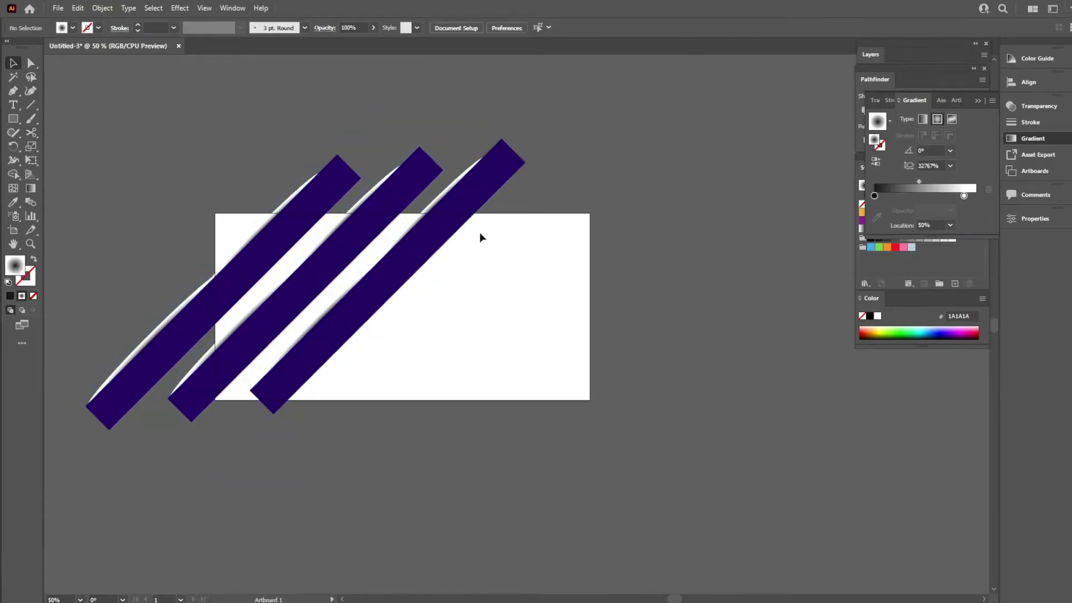
left_click_drag(427, 241, 394, 275)
key("ctrl+shift+a")
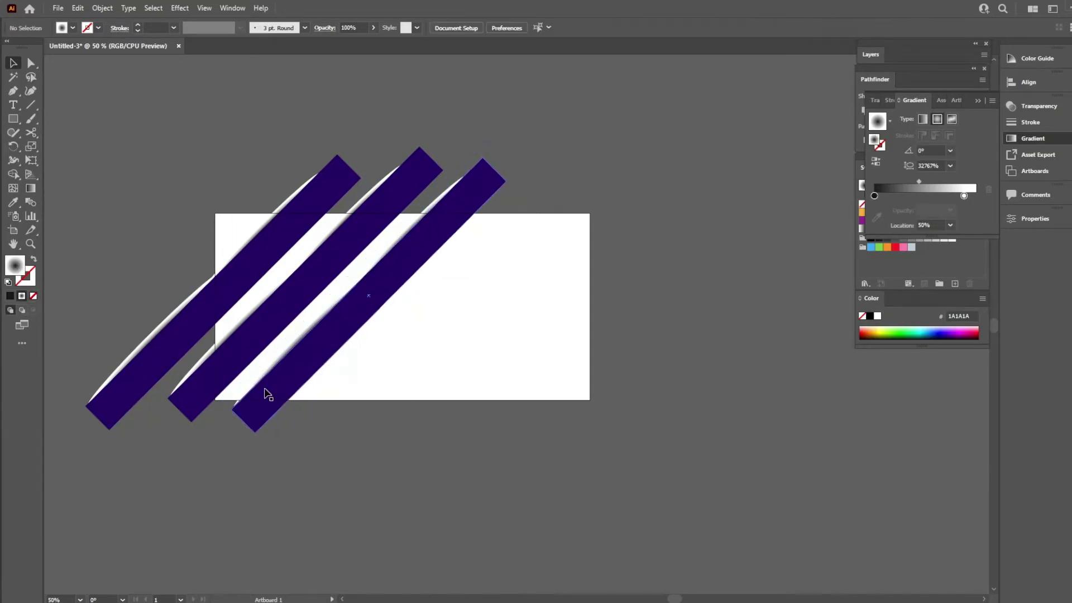
Duplicate the three stripes to the right and nudge the left group left
left_click_drag(287, 358, 564, 426)
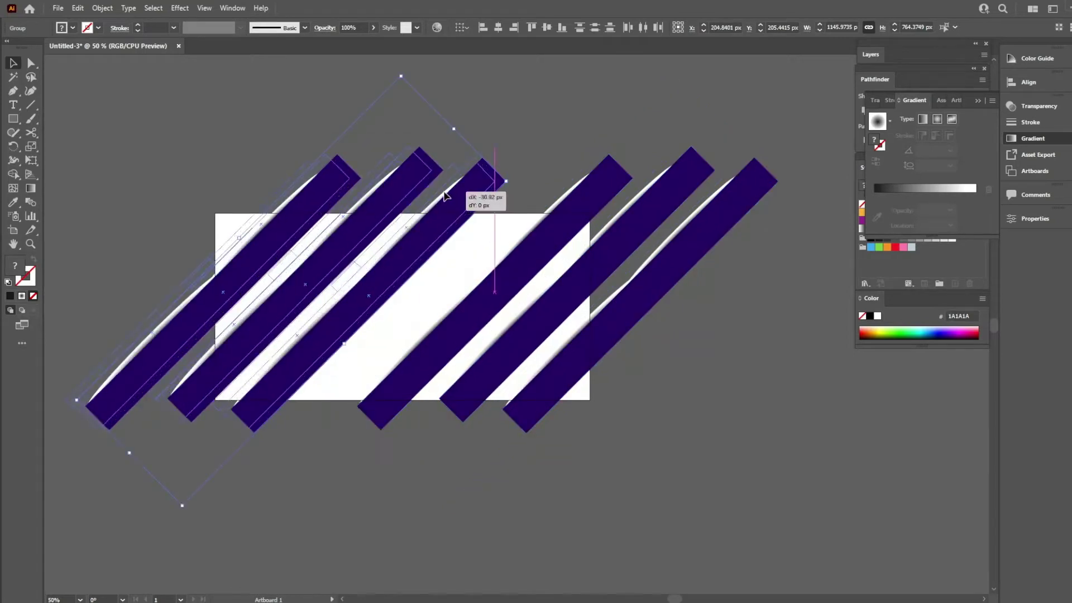
left_click_drag(476, 226, 464, 225)
key("ctrl+shift+a")
scroll(398, 206, "up", 4)
key("ctrl+minus")
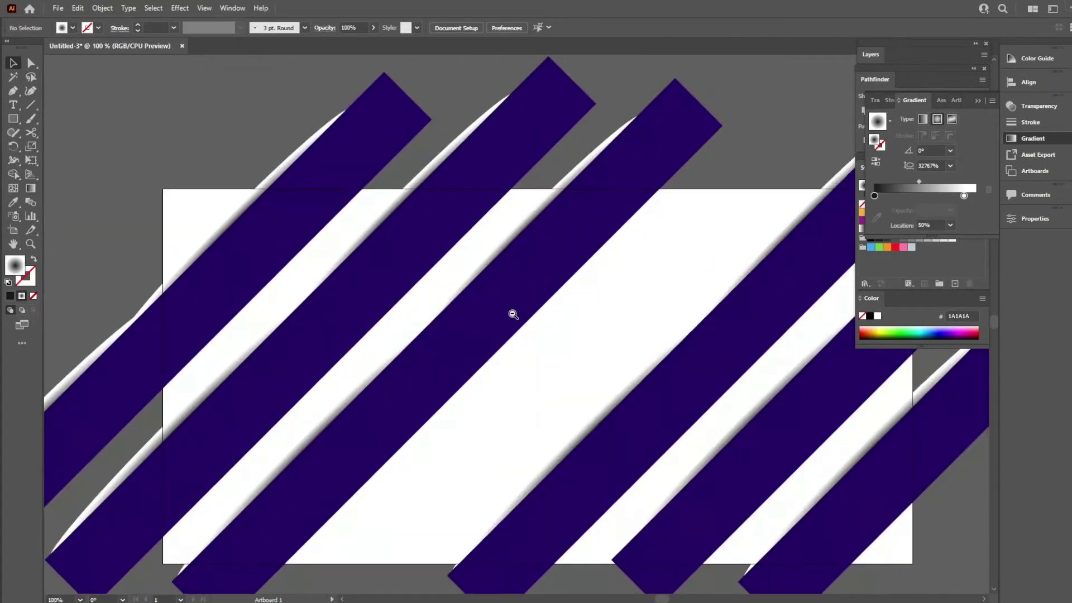
key("ctrl+minus")
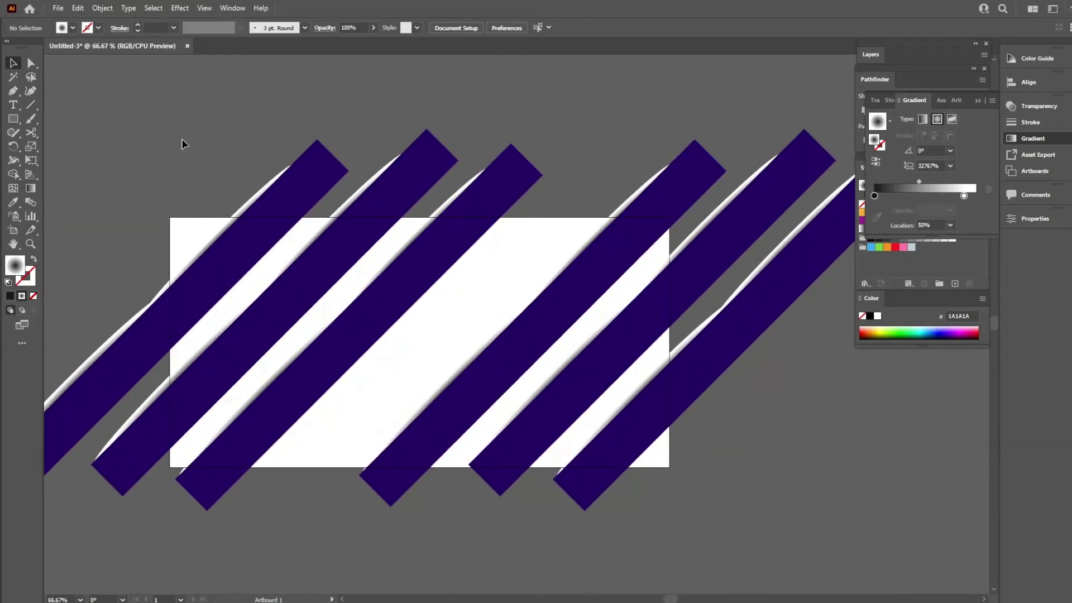
Draw a 1000 × 500 px rectangle over the stripes and fill it solid black
left_click(13, 119)
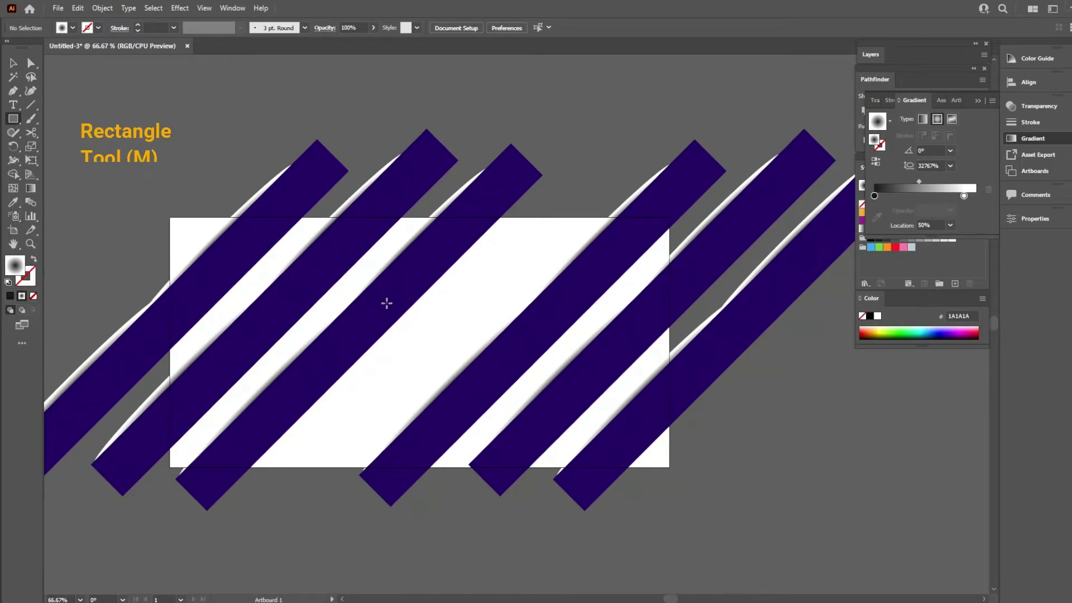
left_click(433, 328)
type("100")
key("Tab")
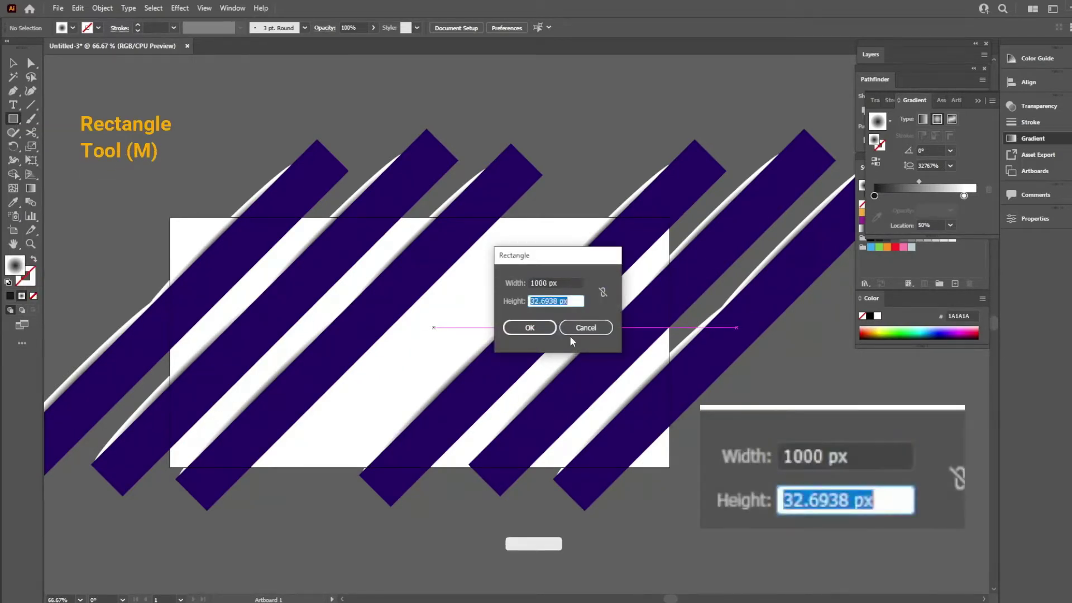
type("500")
left_click(529, 328)
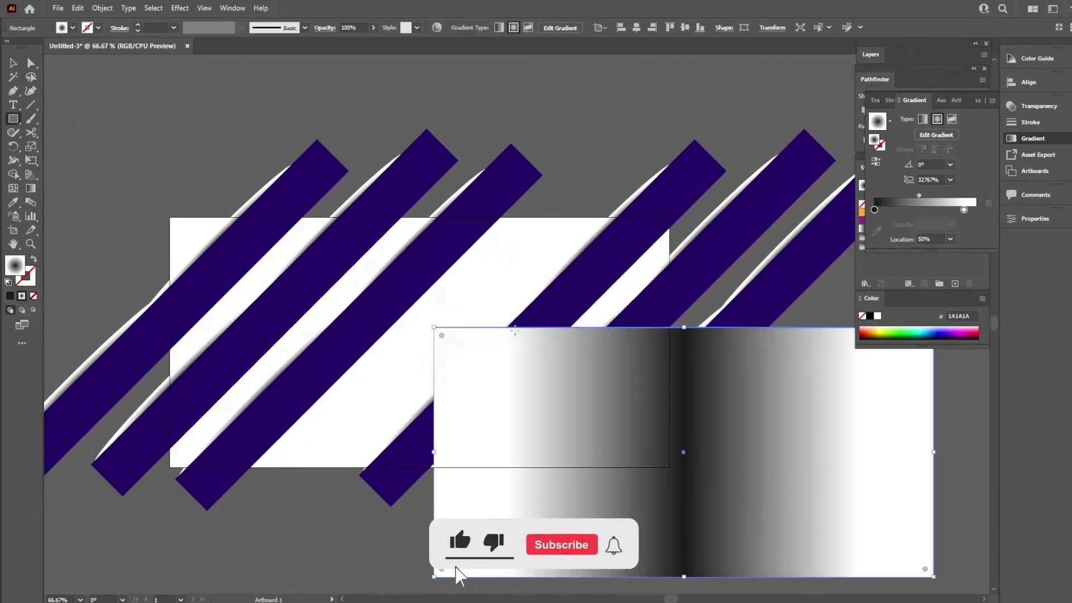
key("v")
left_click_drag(596, 352, 373, 179)
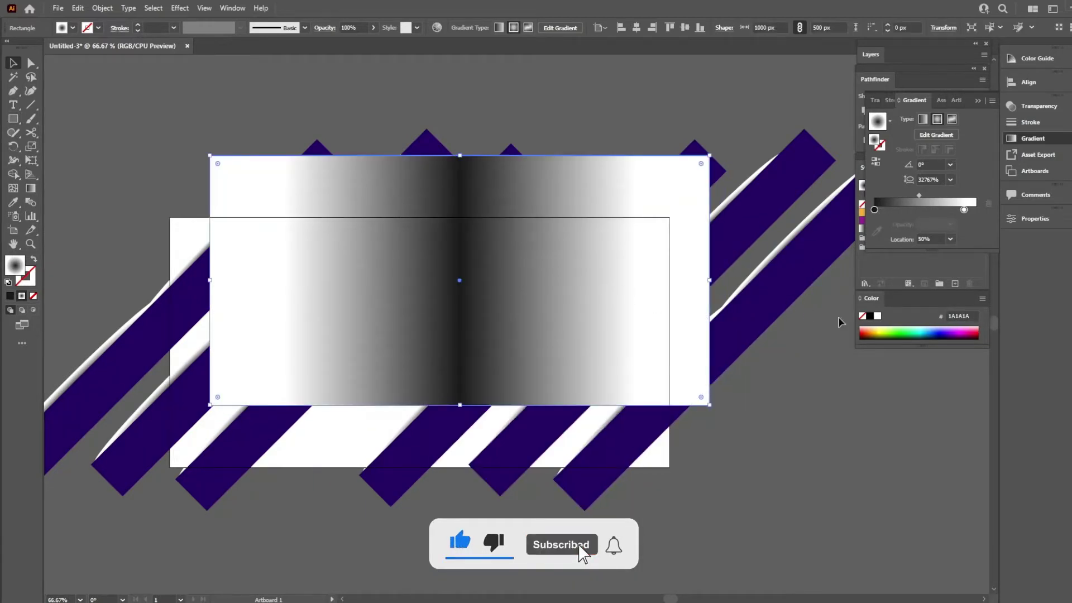
left_click(871, 316)
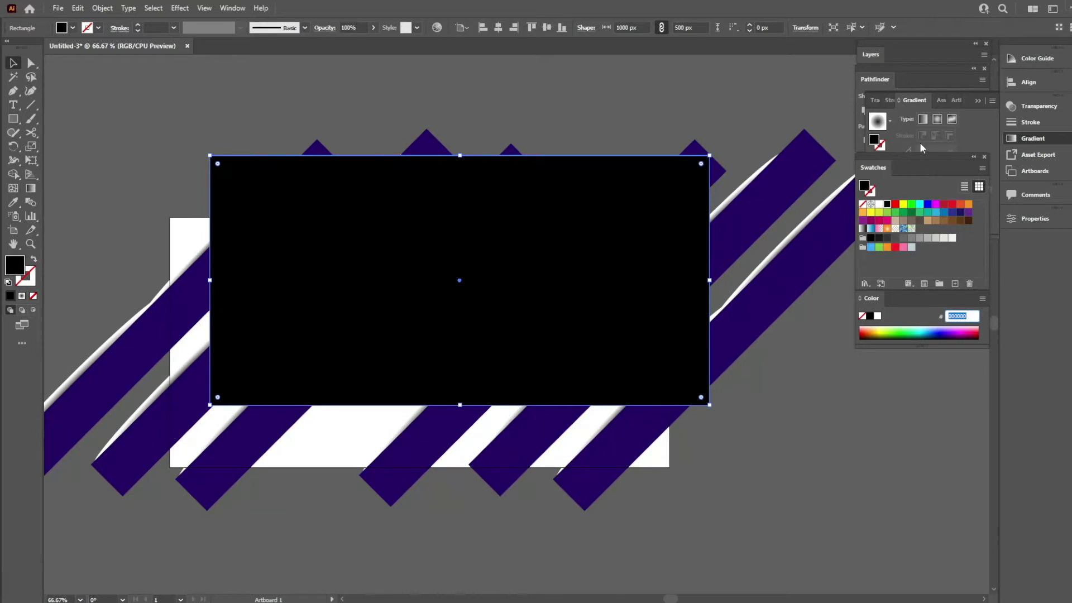
Apply a radial gradient fill to the rectangle
left_click(900, 156)
left_click(862, 228)
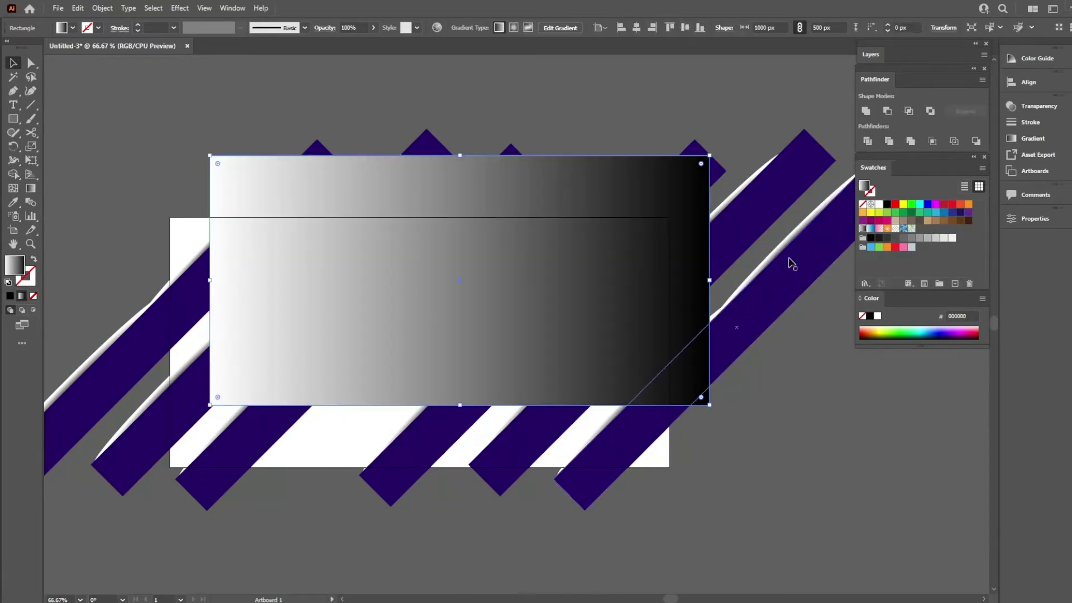
left_click(1014, 140)
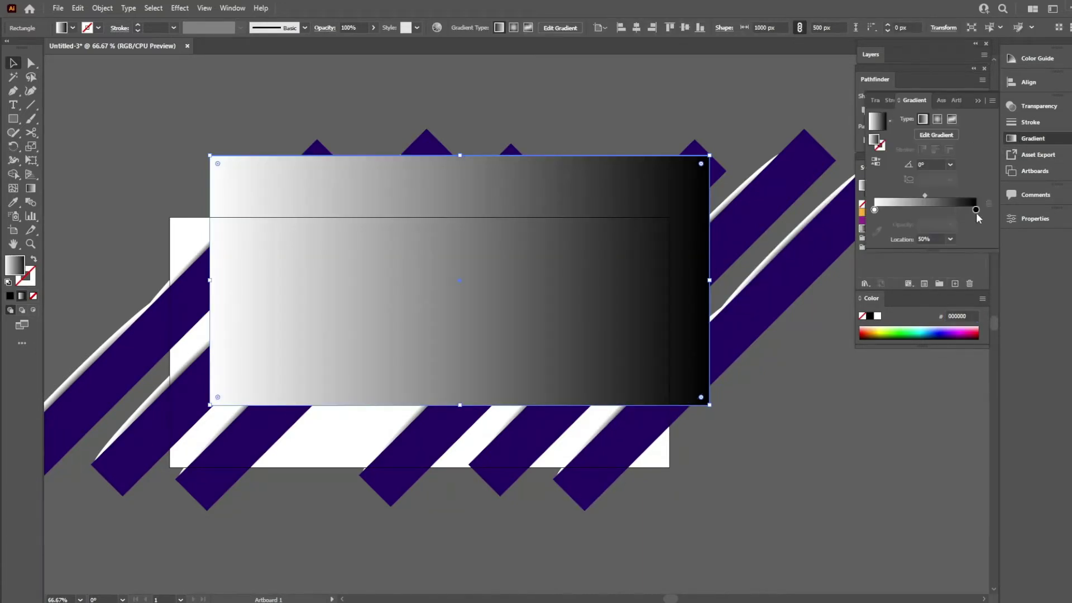
left_click(975, 210)
left_click(937, 119)
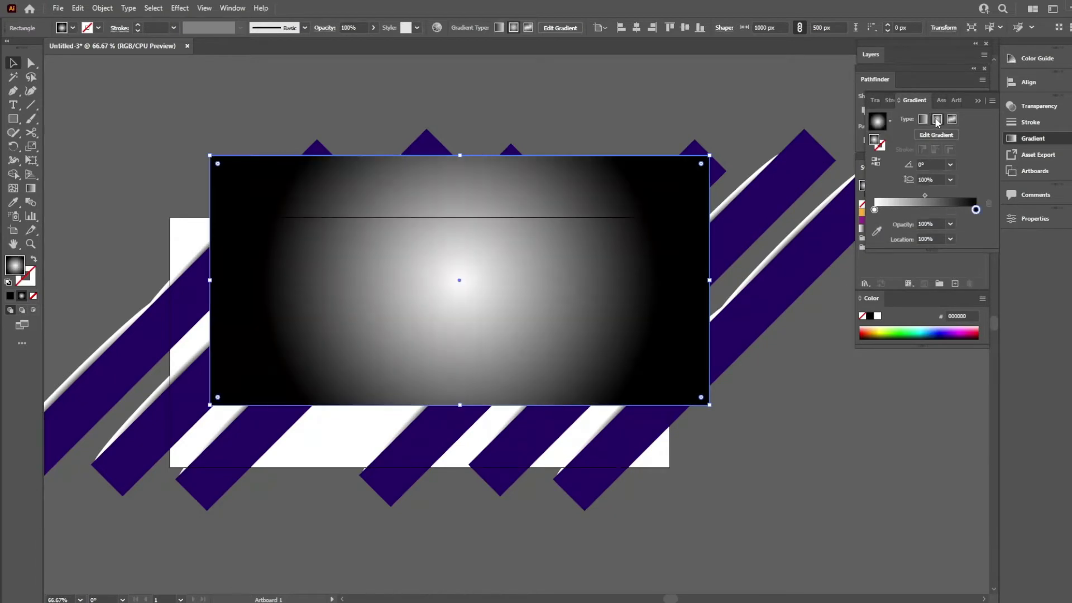
Set the gradient stops to dark purple 1B005B and near-black 020020
double_click(874, 210)
left_click(826, 250)
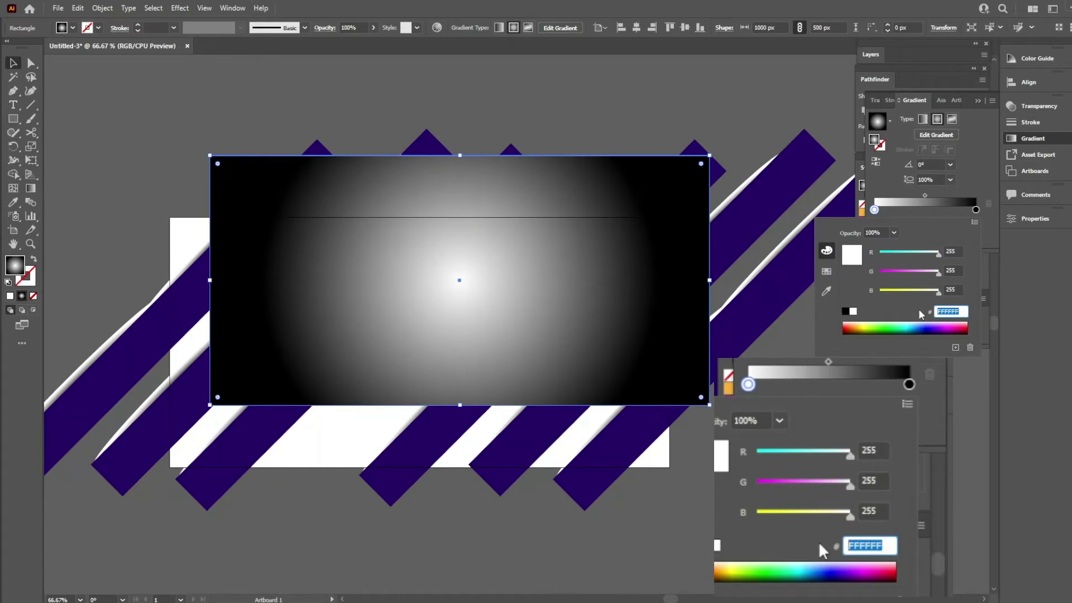
type("1B005B")
key("Return")
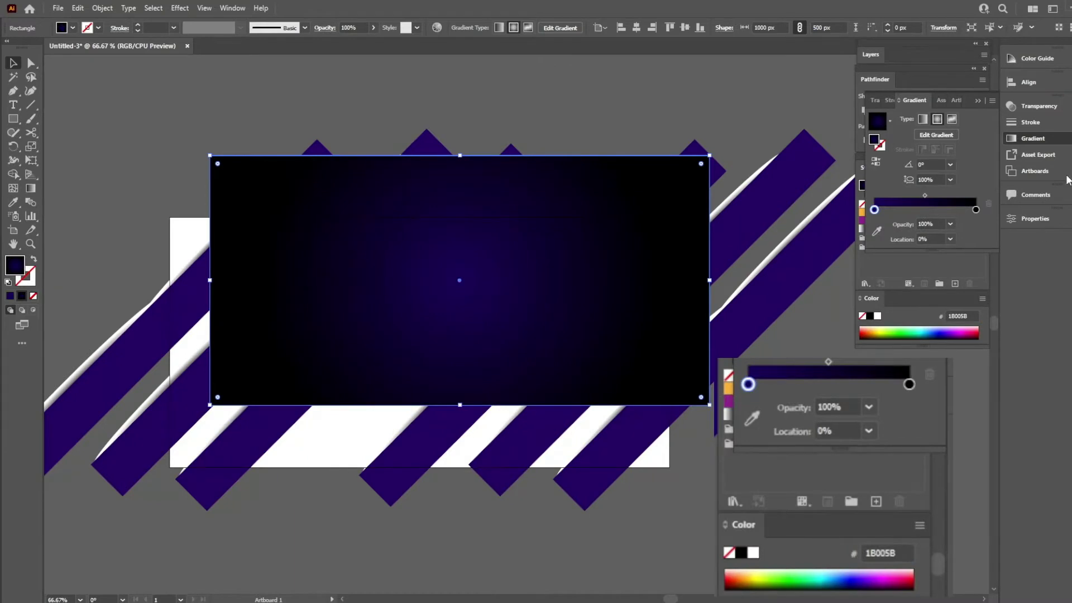
left_click(976, 210)
left_click(949, 310)
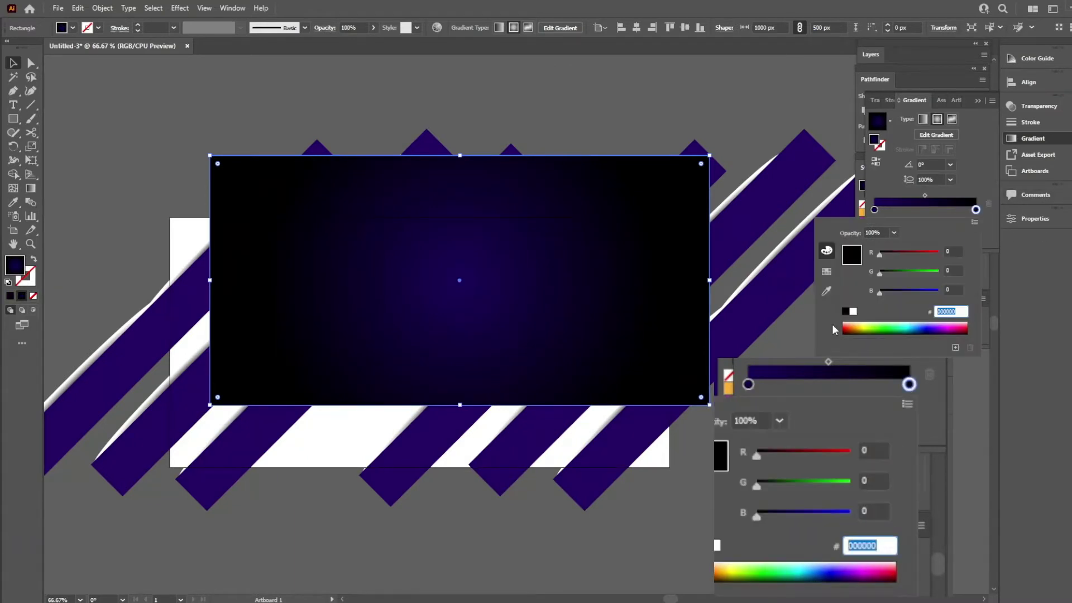
type("02002")
key("Return")
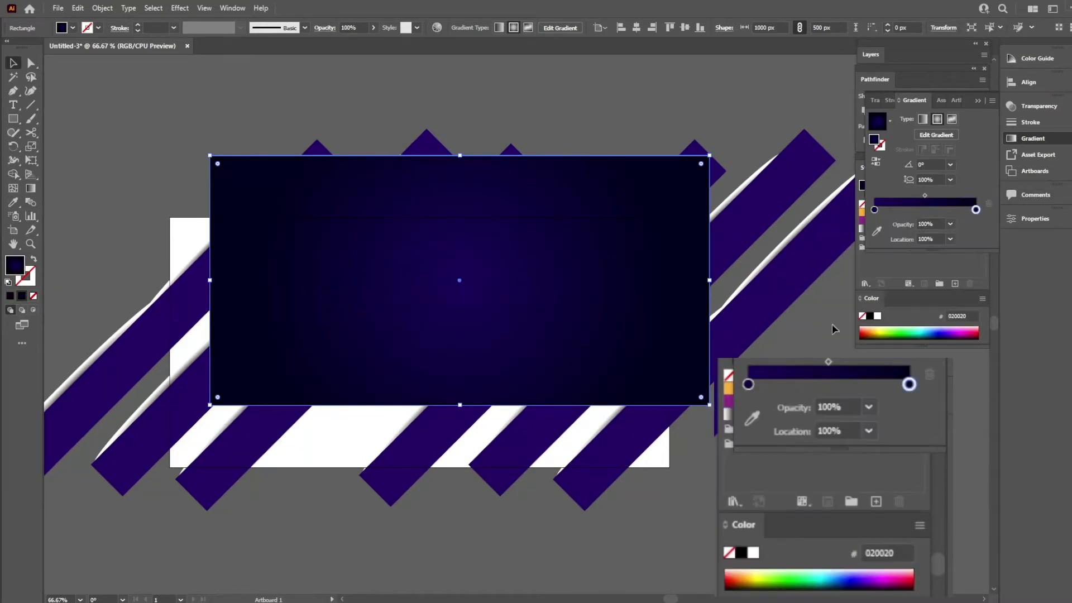
Centre the gradient rectangle on the artboard and send it behind all stripes
left_click_drag(563, 195, 512, 202)
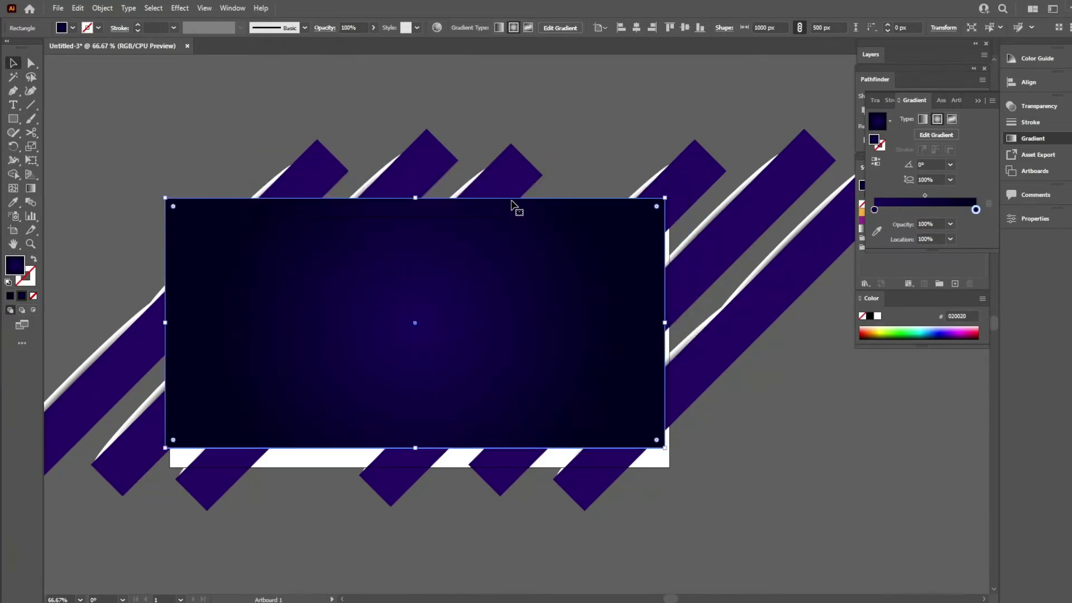
left_click(636, 28)
left_click(684, 27)
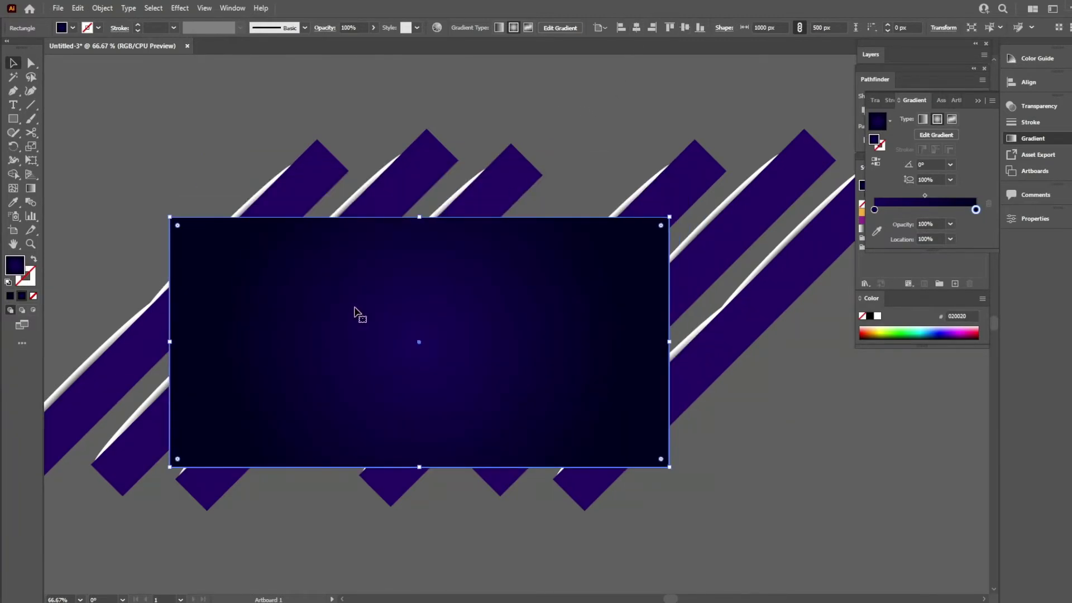
right_click(353, 307)
left_click(513, 485)
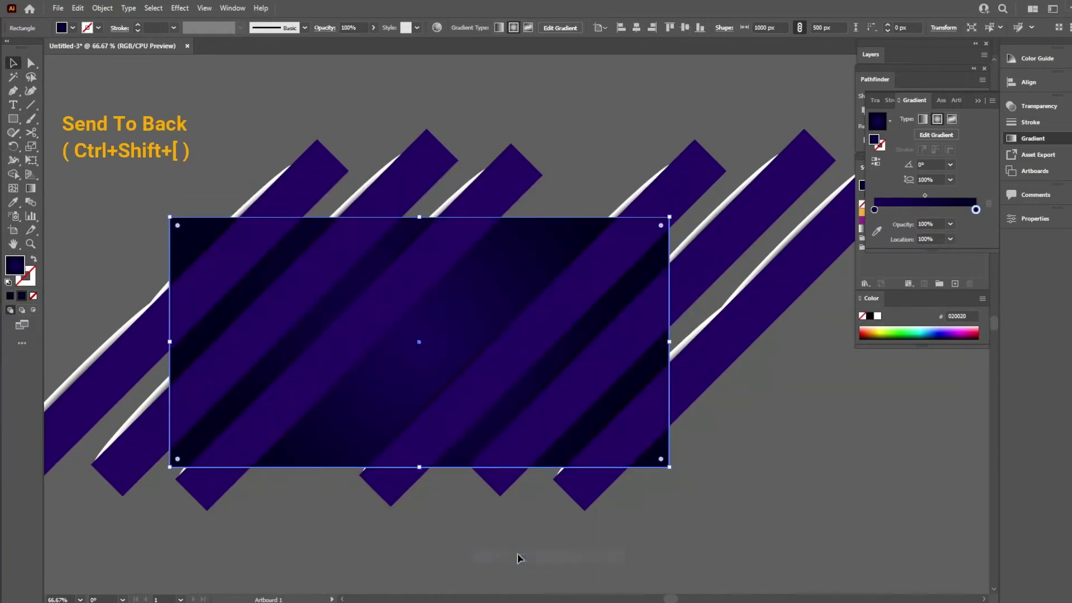
left_click(589, 538)
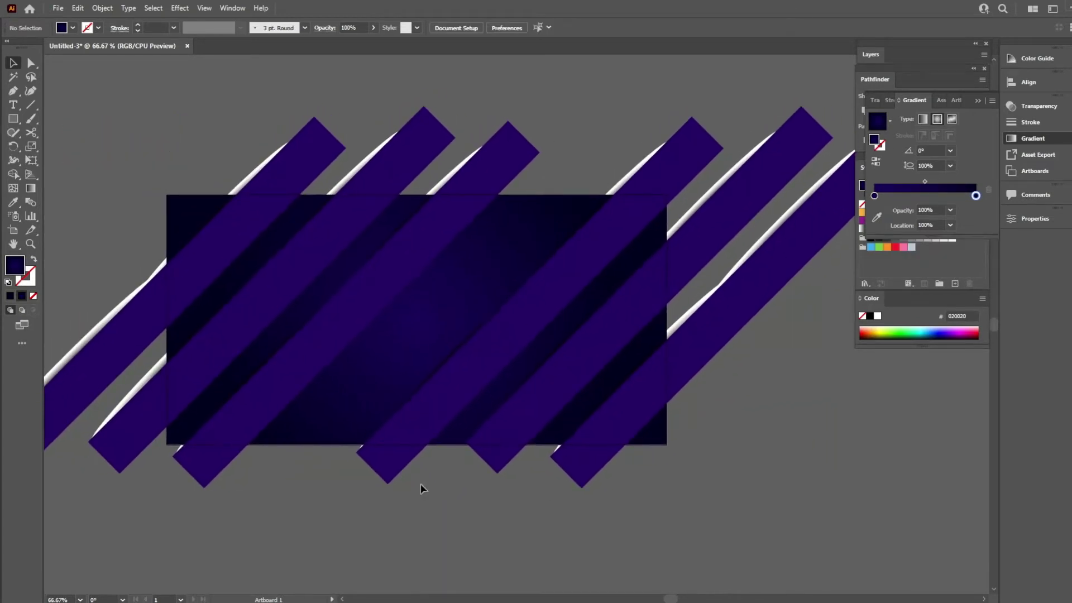
Shift the left stripe group about 43 px left
left_click(339, 398)
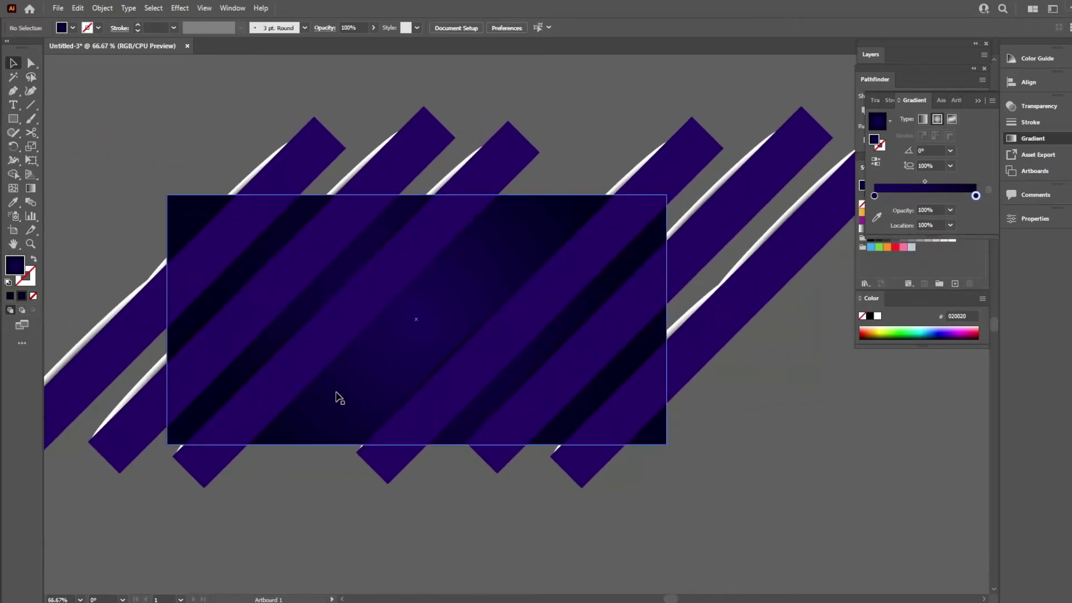
left_click(503, 172)
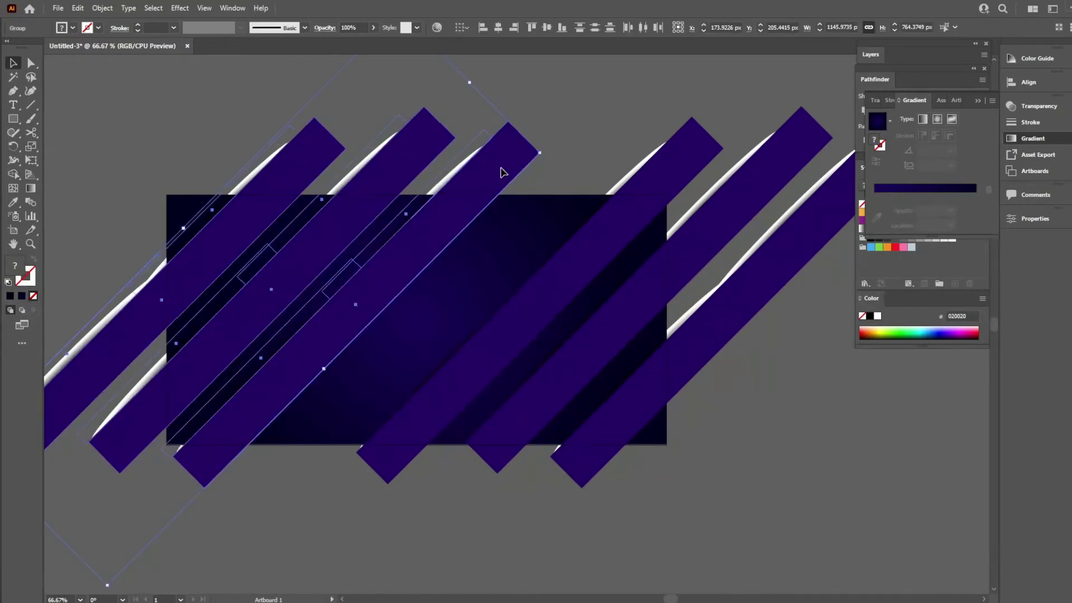
left_click_drag(503, 172, 479, 170)
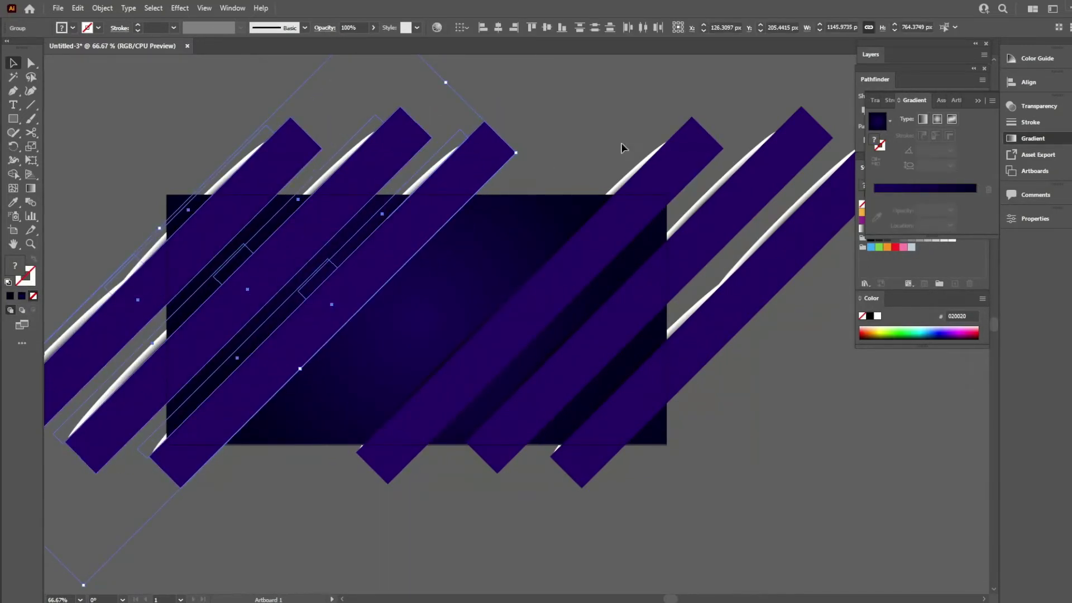
left_click(571, 166)
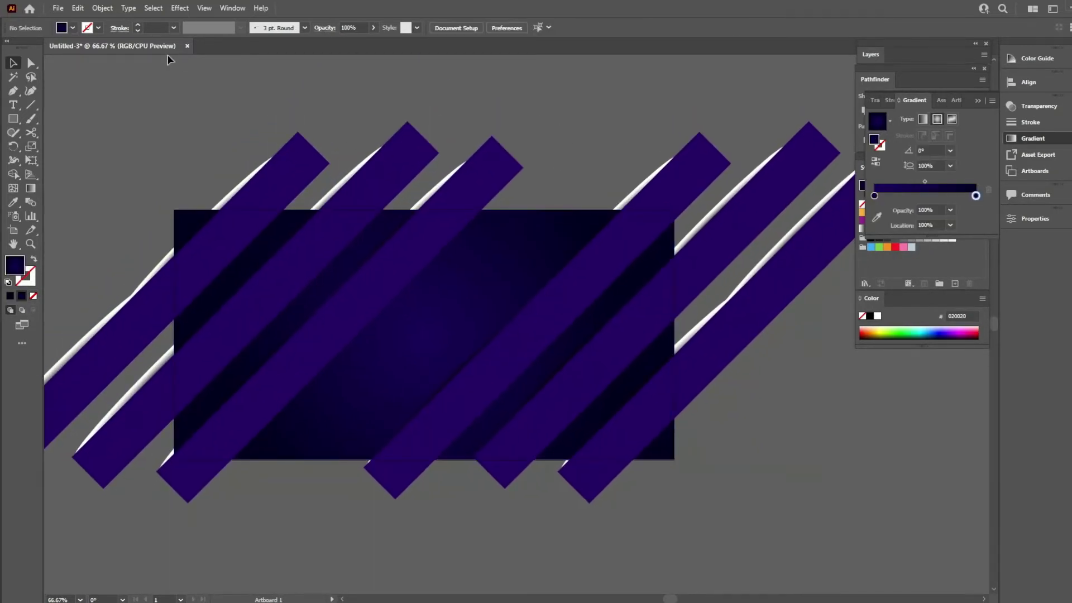
Draw a straight horizontal line across the rectangle and select it
left_click(14, 91)
left_click(228, 346)
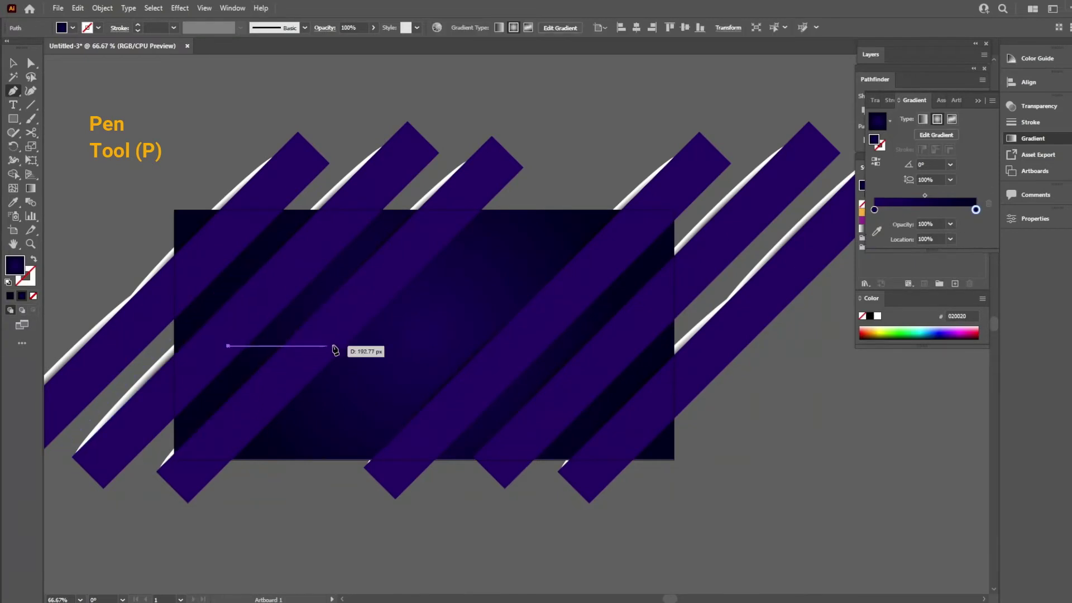
left_click(646, 346)
key("ctrl")
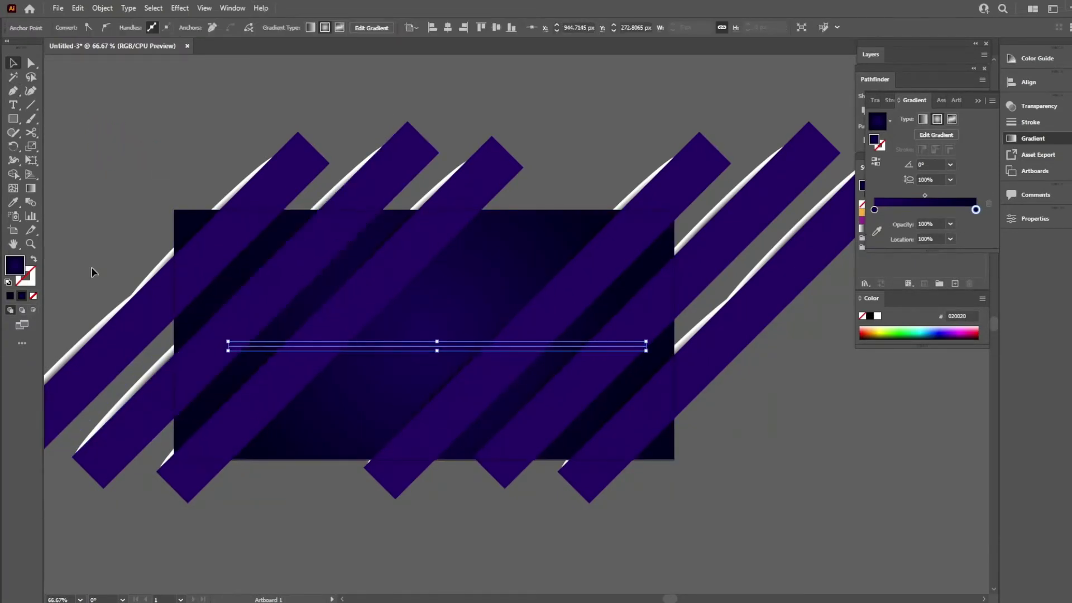
left_click(22, 295)
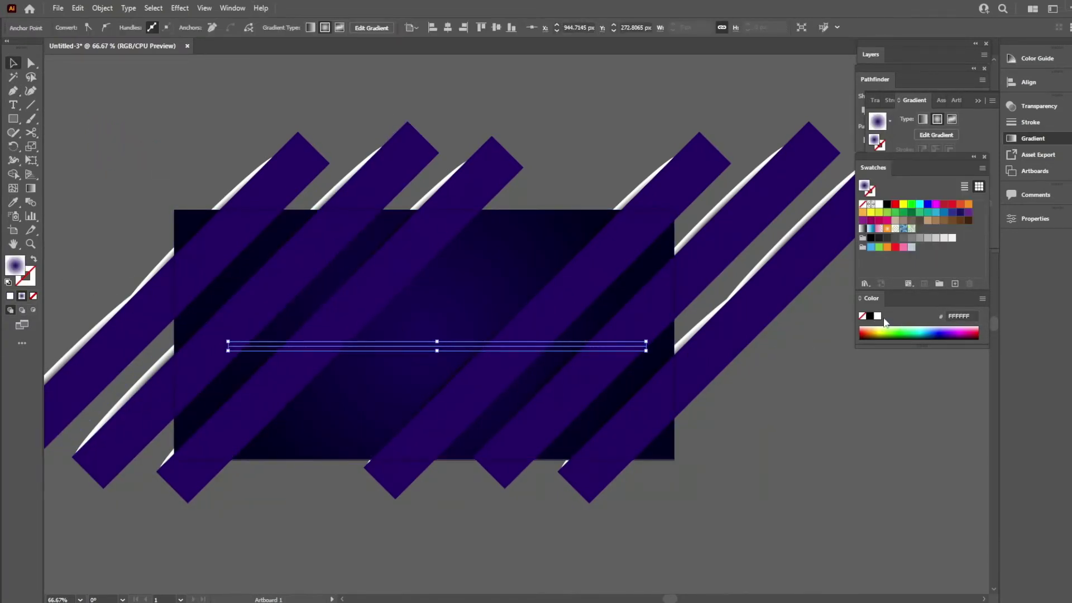
left_click(816, 416)
left_click(570, 350)
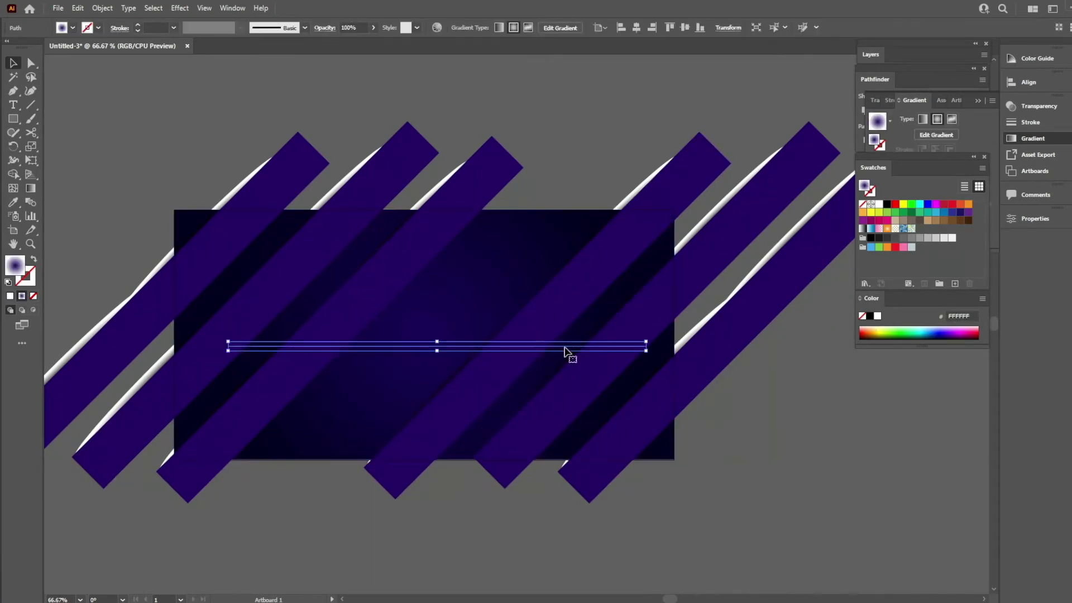
Give the line a 0.75 pt white stroke and no fill
left_click(173, 28)
left_click(187, 68)
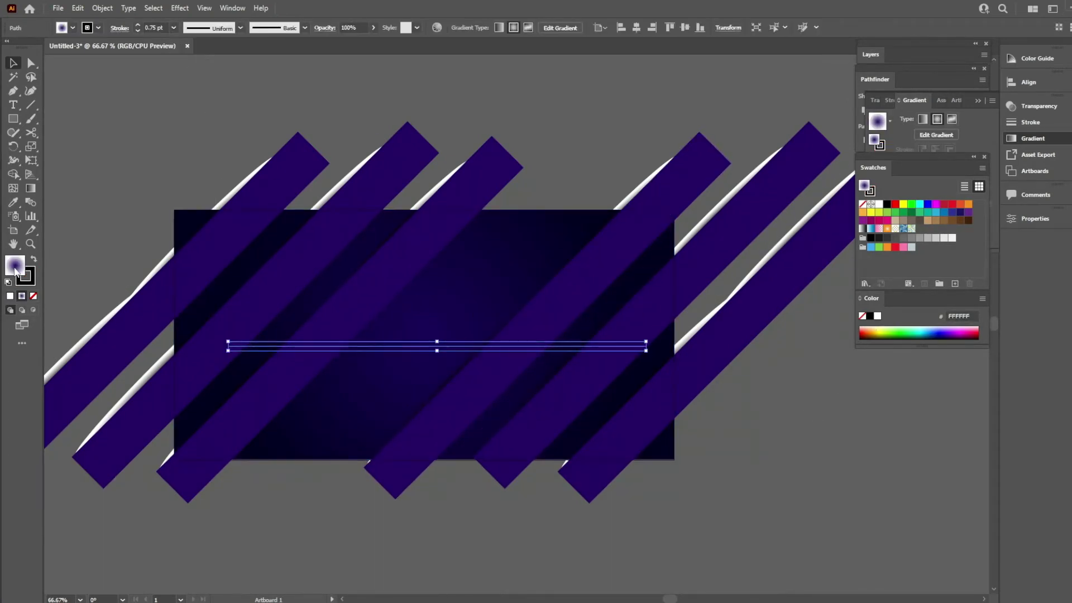
left_click(34, 296)
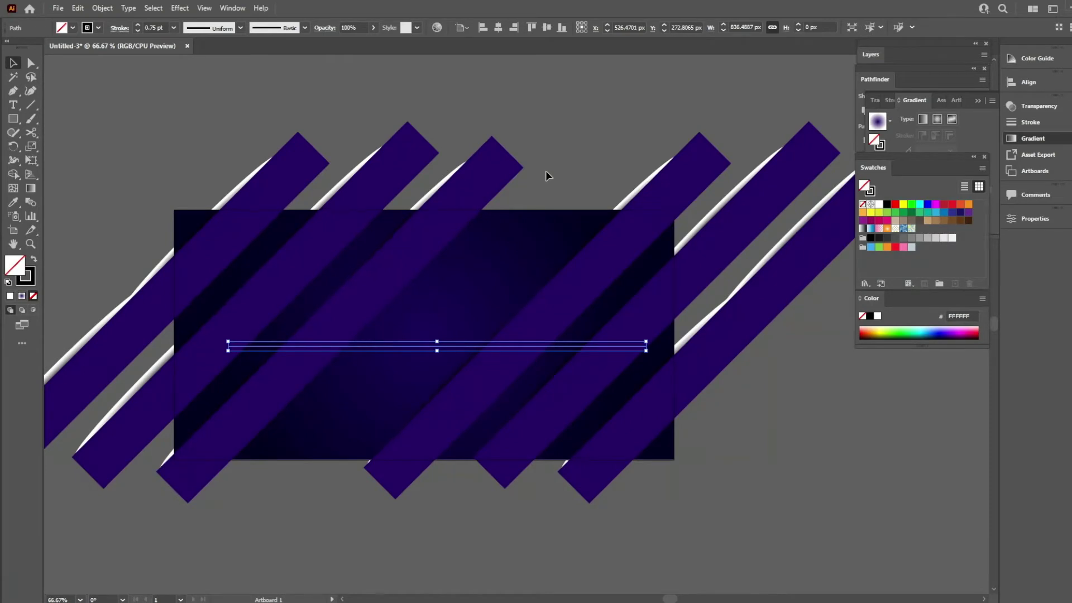
double_click(25, 275)
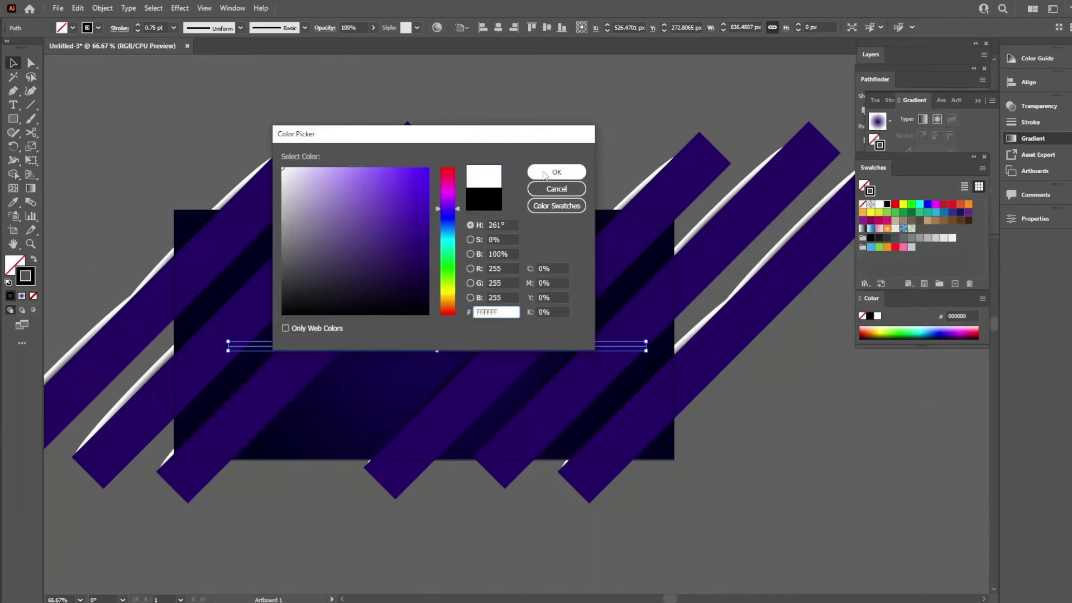
left_click(544, 173)
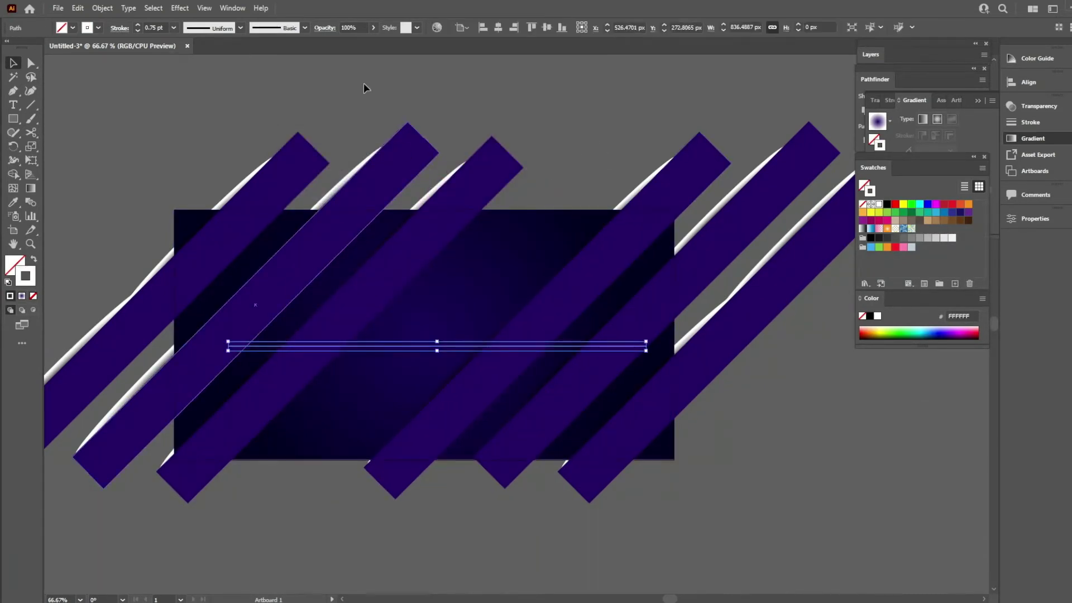
Apply a tapered art brush to the white line
left_click(305, 28)
scroll(245, 89, "down", 5)
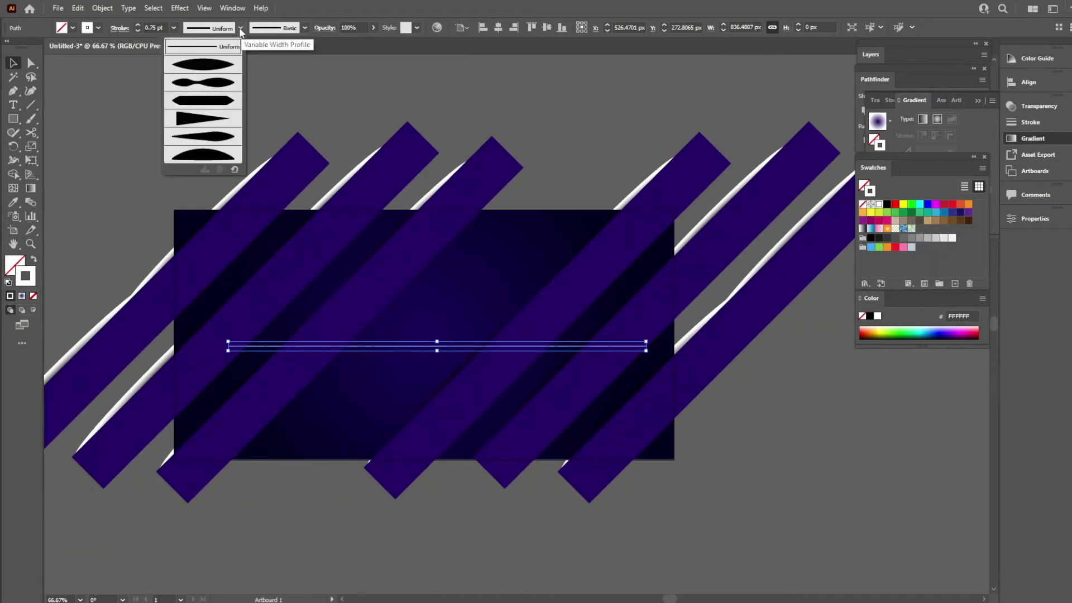
left_click(222, 68)
left_click(593, 172)
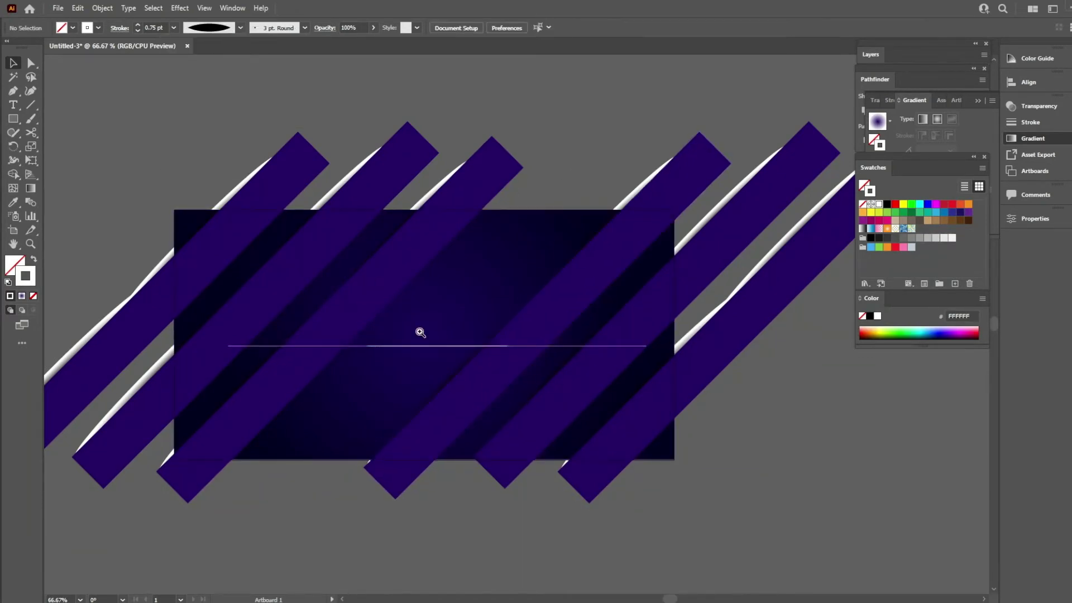
scroll(491, 318, "up", 2)
scroll(500, 318, "up", 1)
scroll(499, 361, "down", 2)
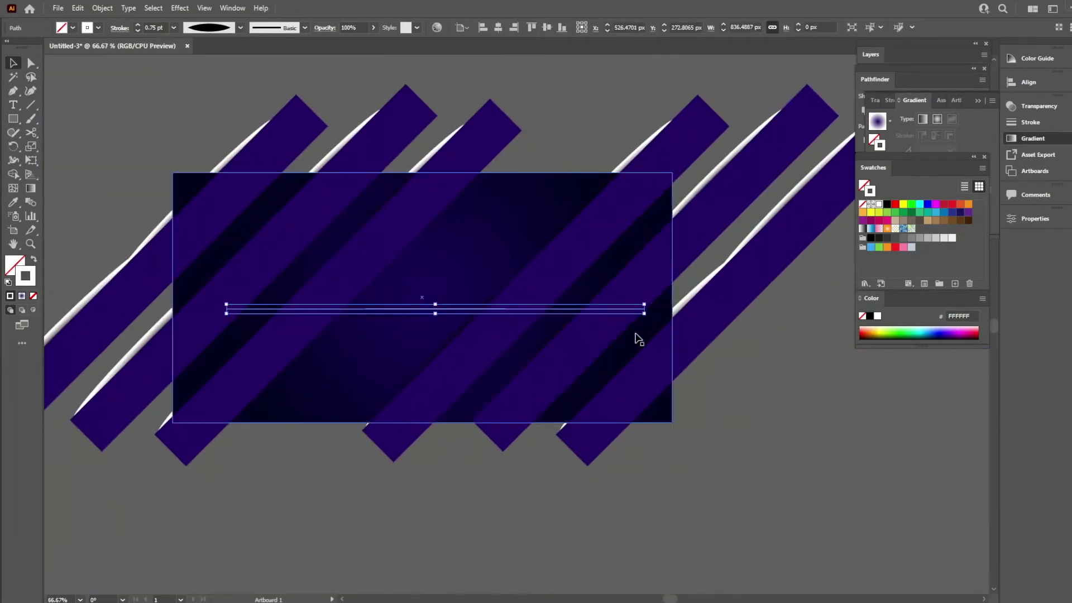
Rotate the white line diagonally and place parallel copies across the stripes
left_click_drag(646, 304, 574, 187)
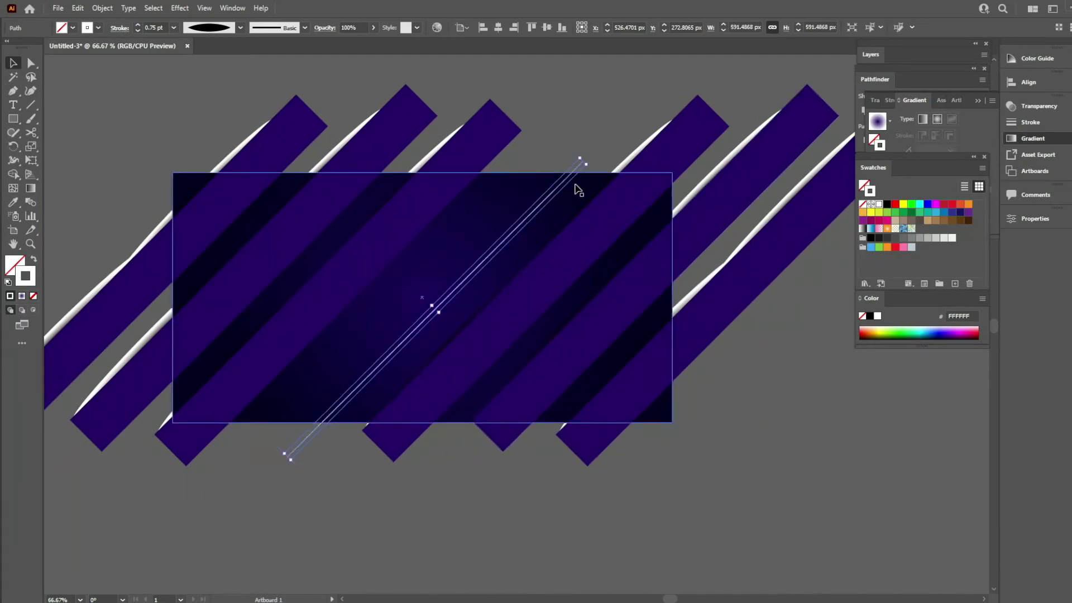
mouse_move(520, 219)
left_mouse_down()
mouse_move(387, 160)
mouse_move(330, 149)
mouse_move(254, 368)
mouse_move(691, 120)
mouse_move(642, 299)
mouse_move(440, 432)
mouse_move(562, 136)
mouse_move(536, 105)
mouse_move(530, 113)
mouse_move(569, 114)
left_mouse_up()
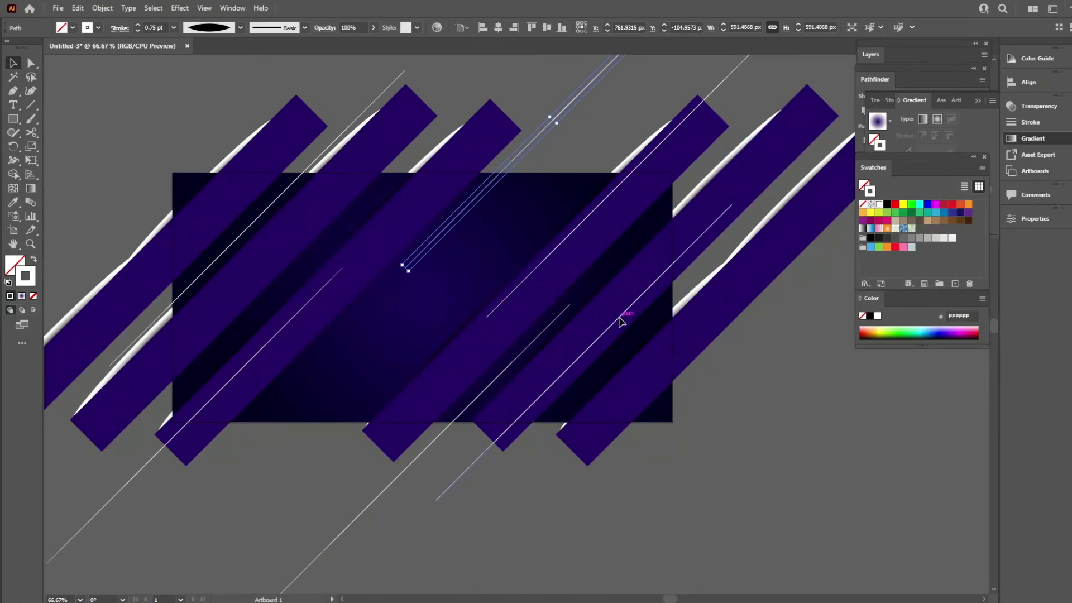
left_click_drag(621, 321, 633, 312)
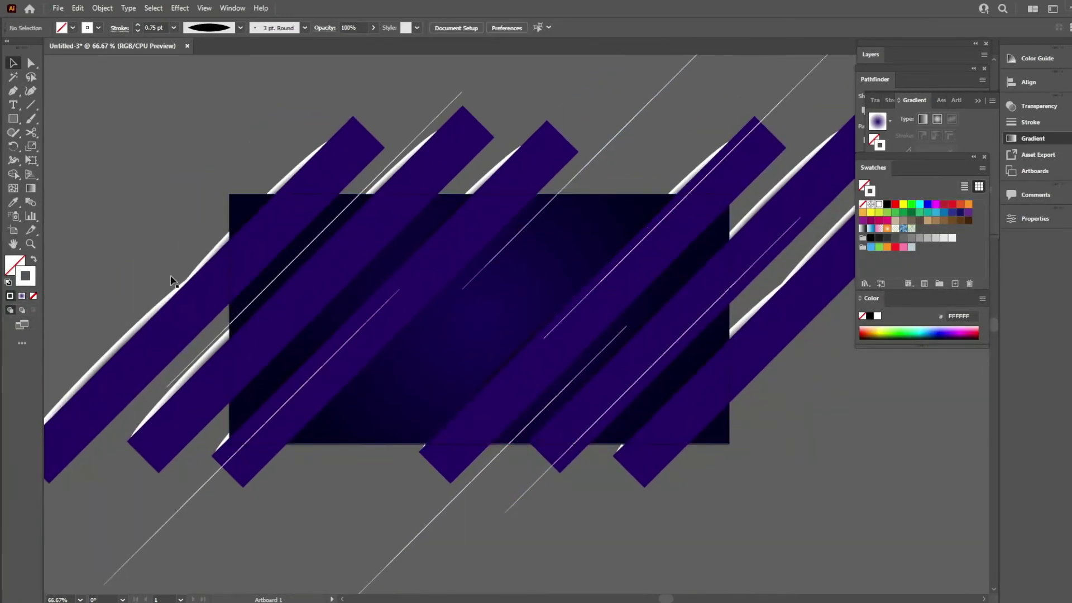
Zoom into the empty area beside the artwork and draw a small white circle
key("l")
left_click_drag(113, 142, 270, 313)
left_click_drag(386, 336, 195, 347)
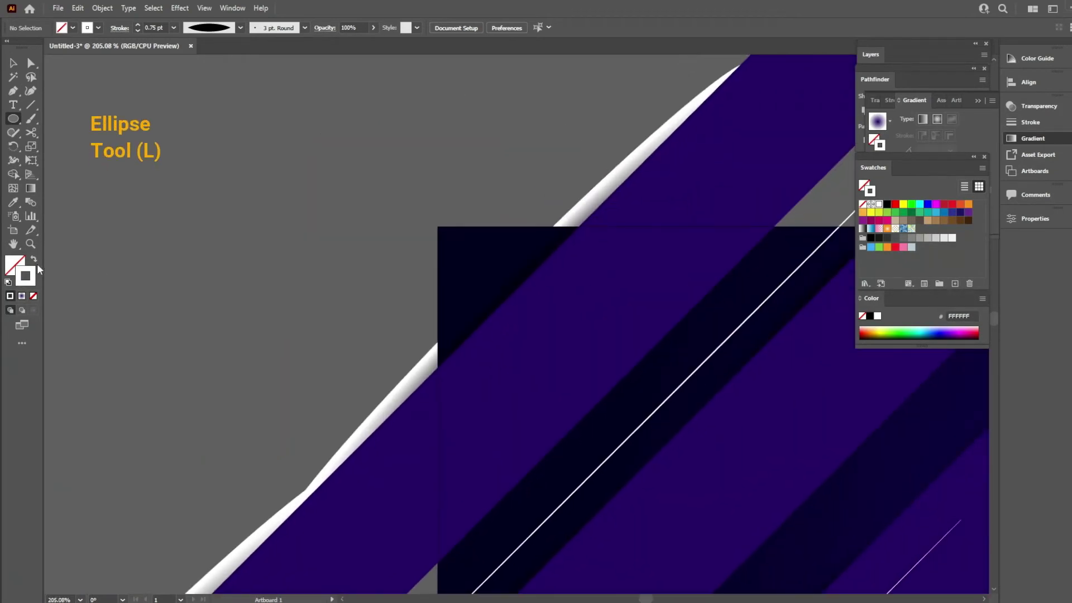
left_click_drag(93, 270, 142, 285)
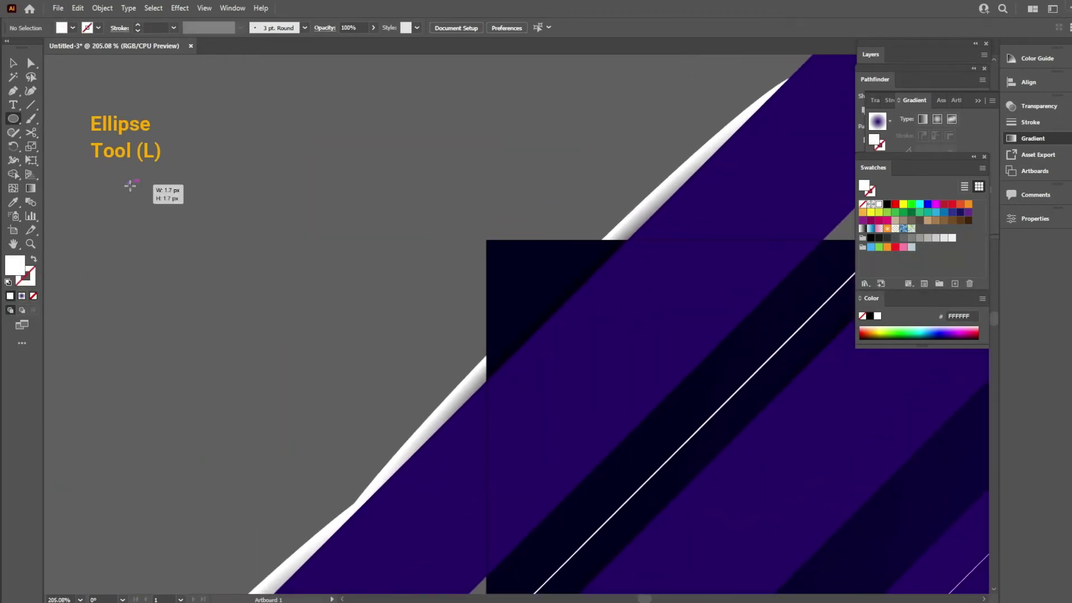
mouse_move(130, 186)
left_mouse_down()
mouse_move(142, 203)
mouse_move(131, 188)
mouse_move(431, 122)
mouse_move(419, 350)
left_mouse_up()
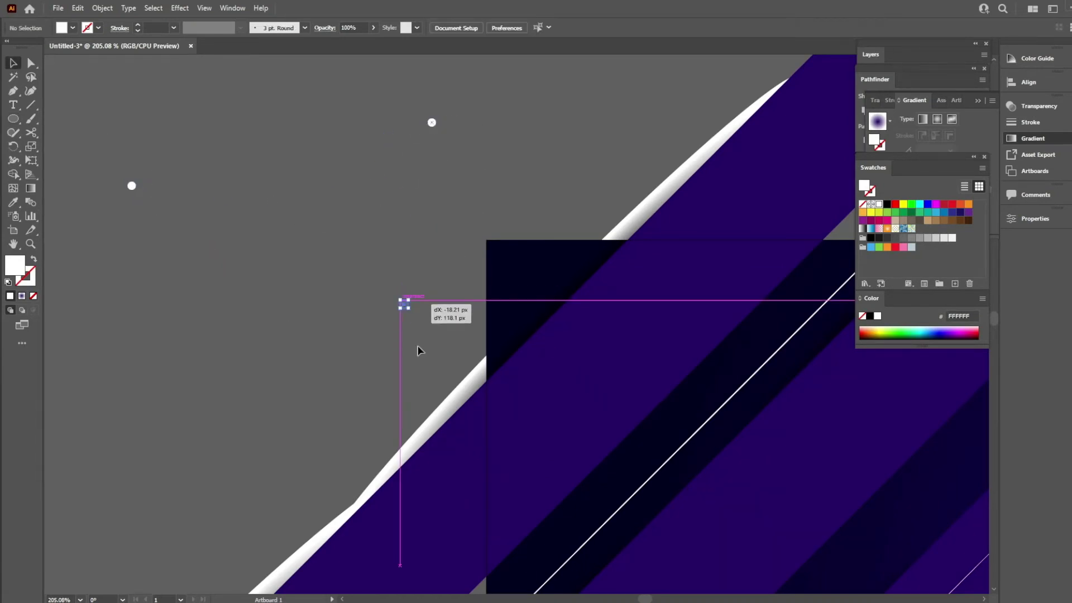
Copy the dot into six scattered dots and group them together
mouse_move(404, 304)
left_mouse_down()
mouse_move(175, 446)
mouse_move(294, 235)
mouse_move(442, 411)
mouse_move(482, 435)
left_mouse_up()
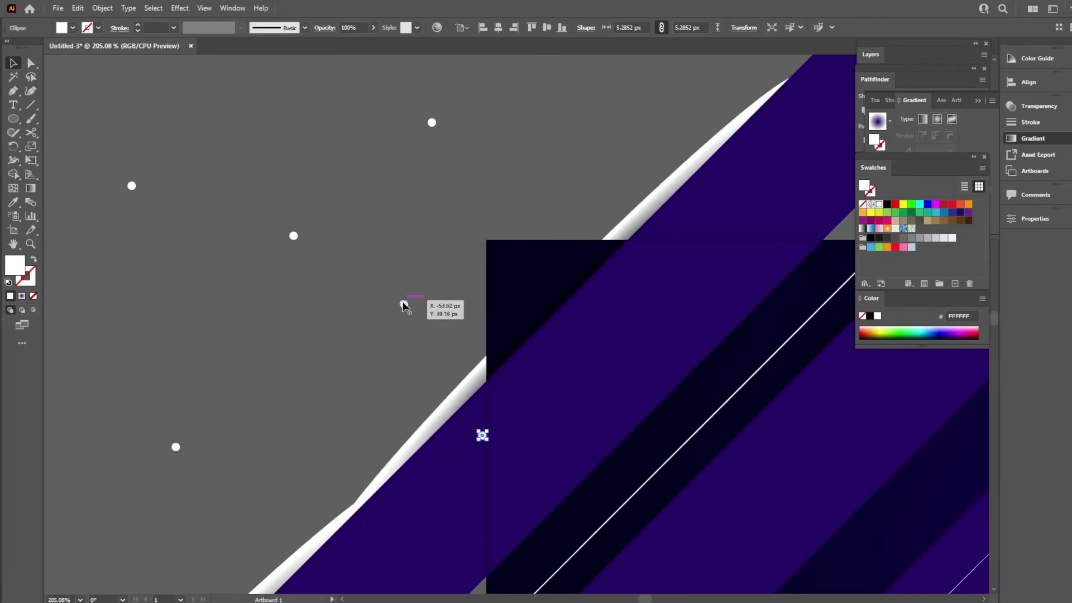
left_click(404, 304, "shift")
left_click(132, 186, "shift")
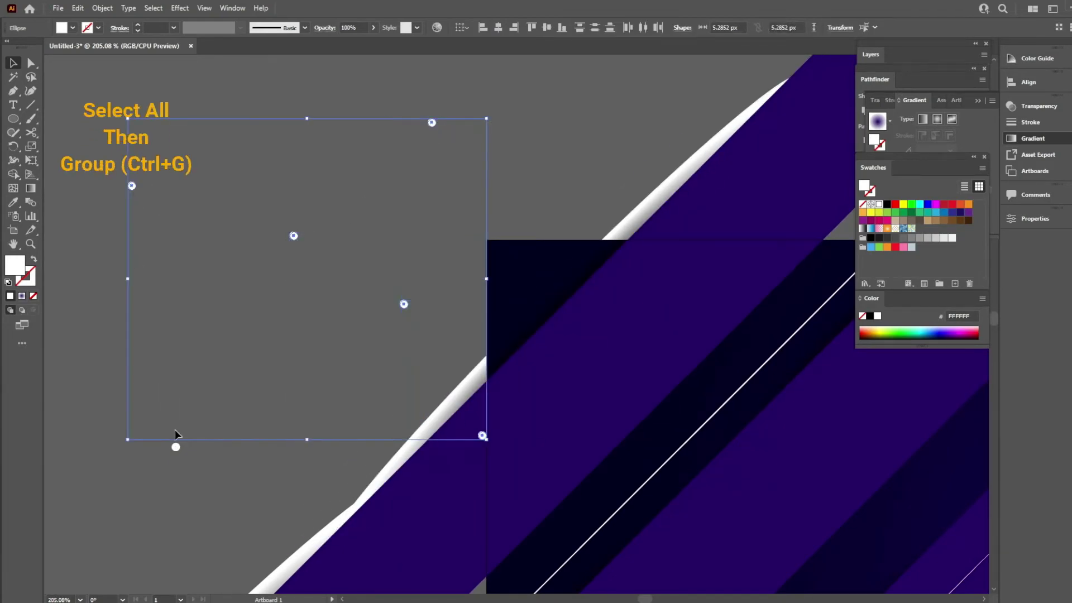
left_click(176, 446, "shift")
right_click(292, 233)
left_click(331, 307)
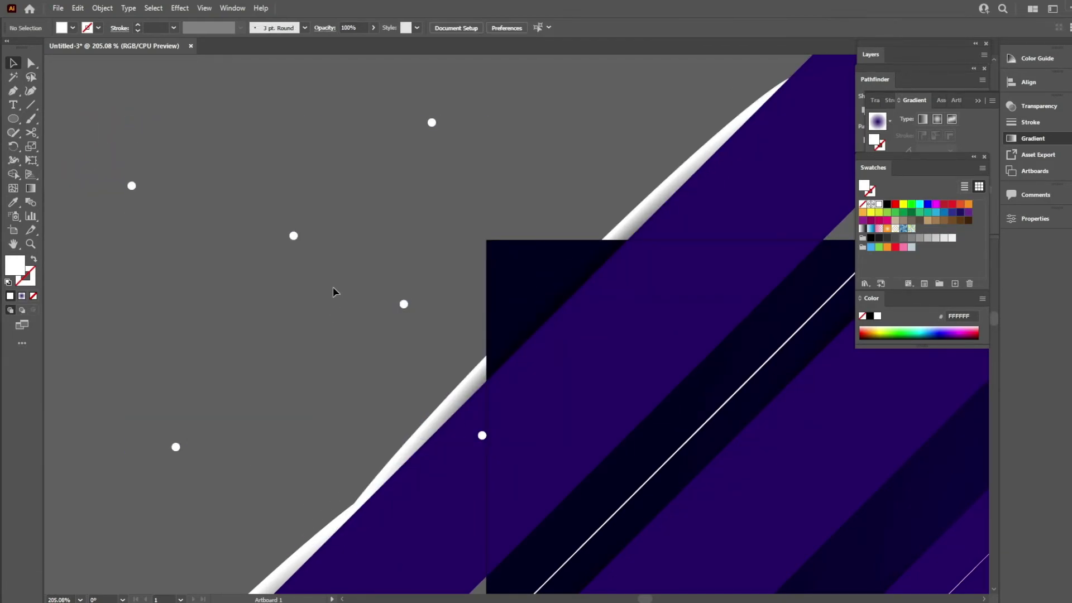
Drag the dot group into the Symbols panel as a new symbol named 'dots'
left_click(232, 7)
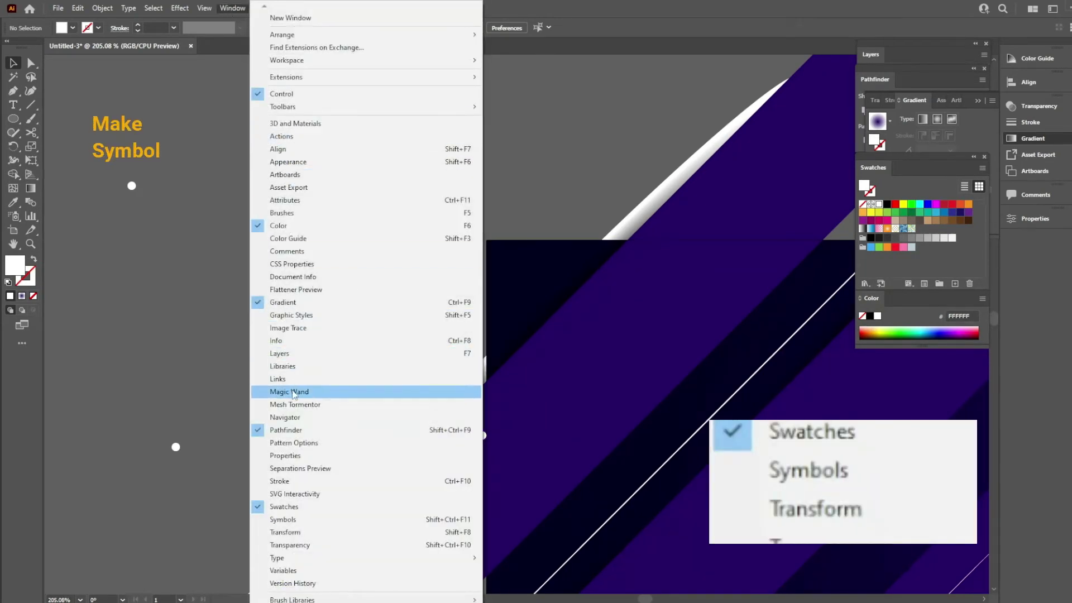
left_click(283, 519)
left_click_drag(294, 236, 1005, 117)
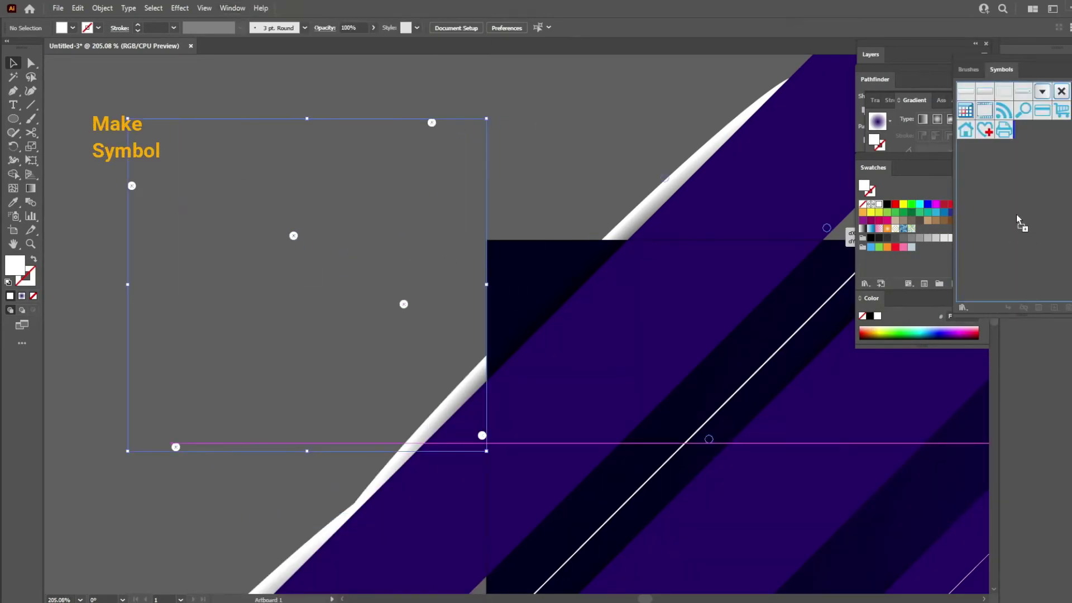
triple_click(593, 252)
type("do")
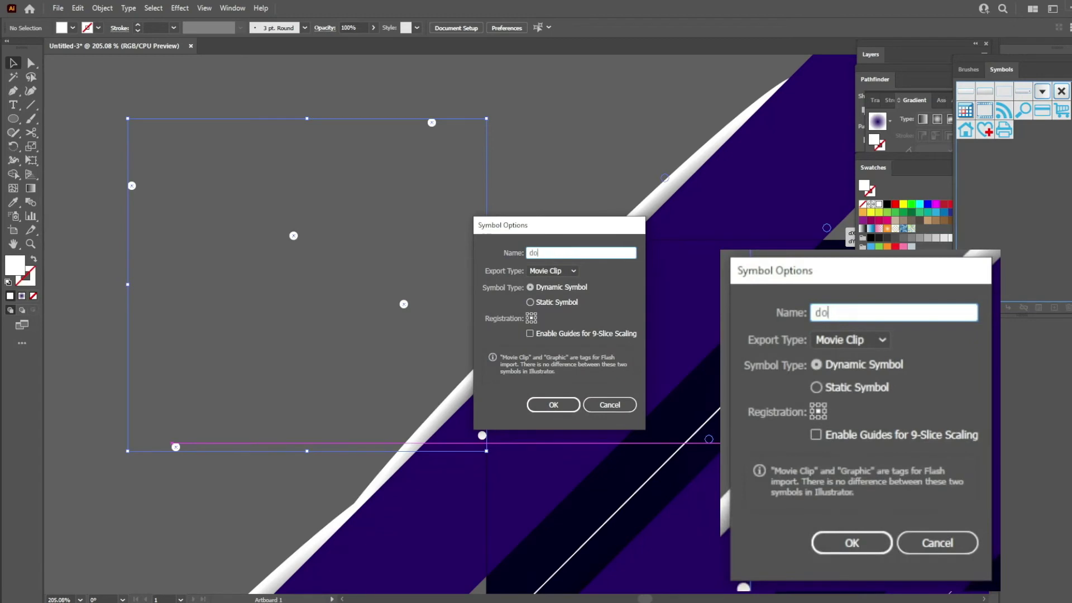
type("ts")
key("Return")
key("ctrl+minus")
key("ctrl+minus")
key("ctrl+minus")
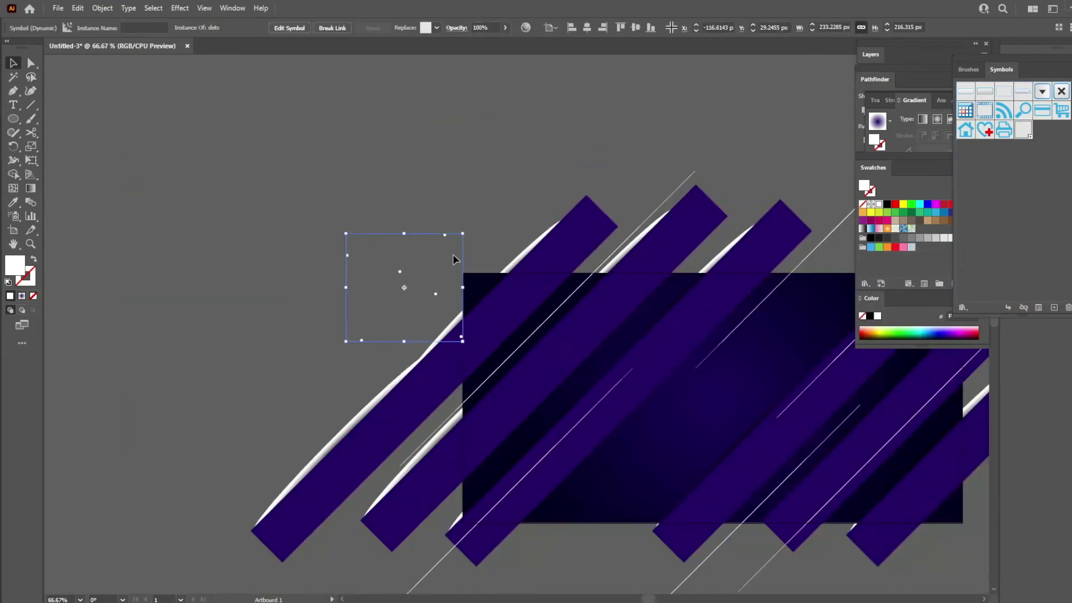
left_click(441, 247)
scroll(77, 220, "up", 1)
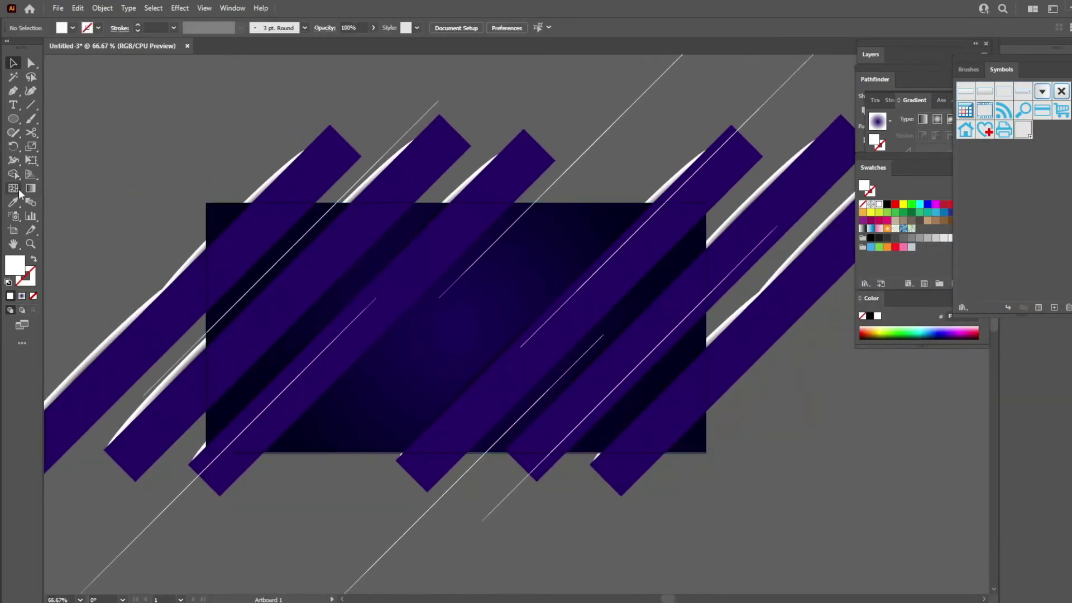
Spray the dots symbol over the left side and the right-hand stripes
left_click(18, 216)
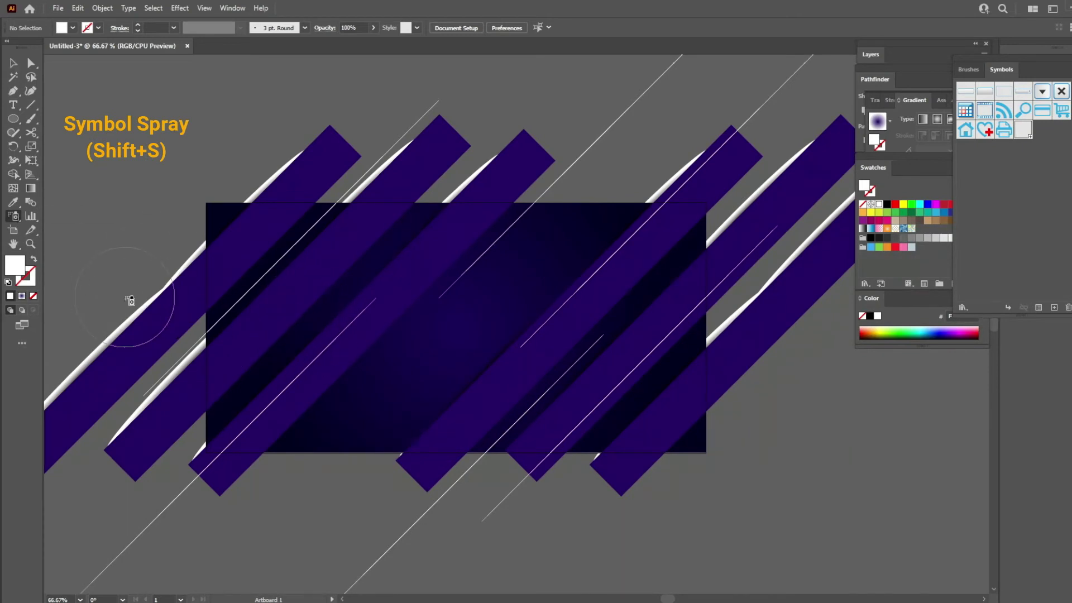
left_click_drag(130, 301, 357, 362)
key("ctrl+z")
mouse_move(251, 335)
left_mouse_down()
mouse_move(202, 353)
mouse_move(667, 342)
mouse_move(636, 318)
mouse_move(400, 350)
left_mouse_up()
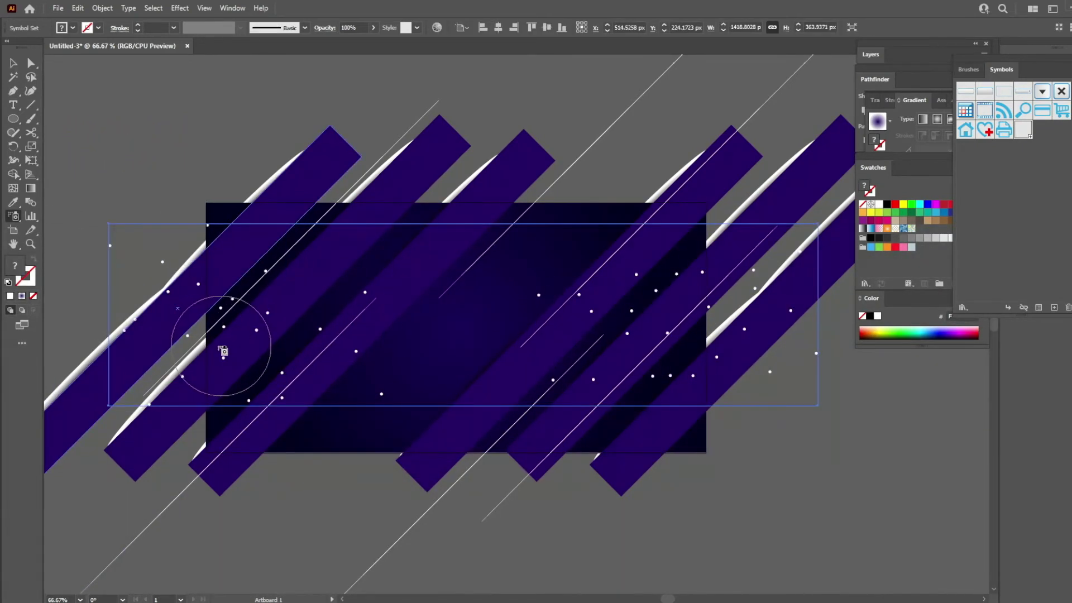
mouse_move(254, 355)
left_mouse_down()
mouse_move(725, 375)
mouse_move(737, 364)
mouse_move(691, 367)
left_mouse_up()
left_click(226, 144)
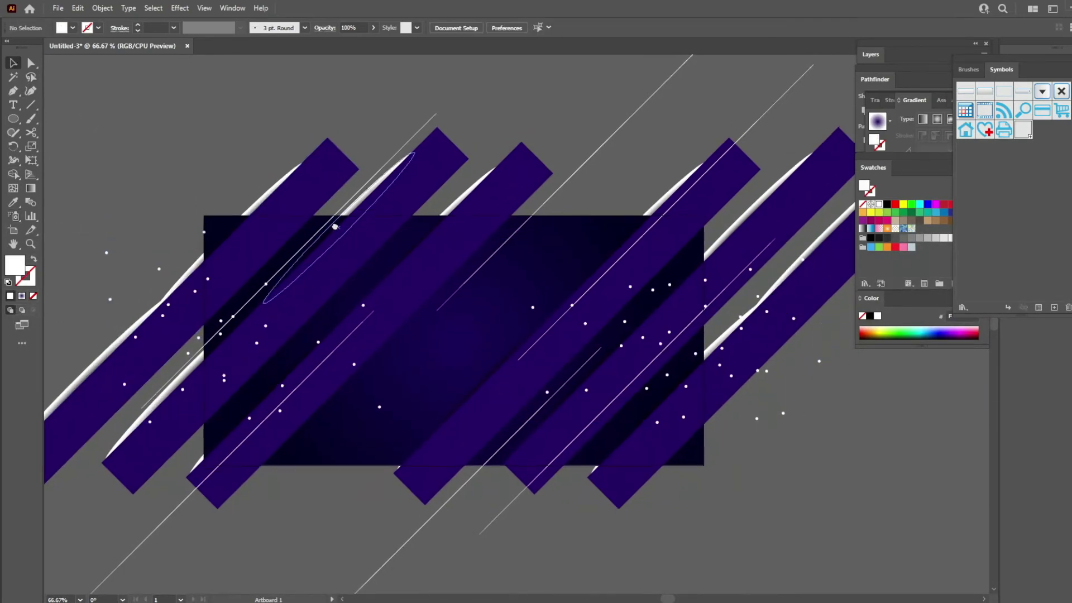
scroll(313, 232, "up", 1)
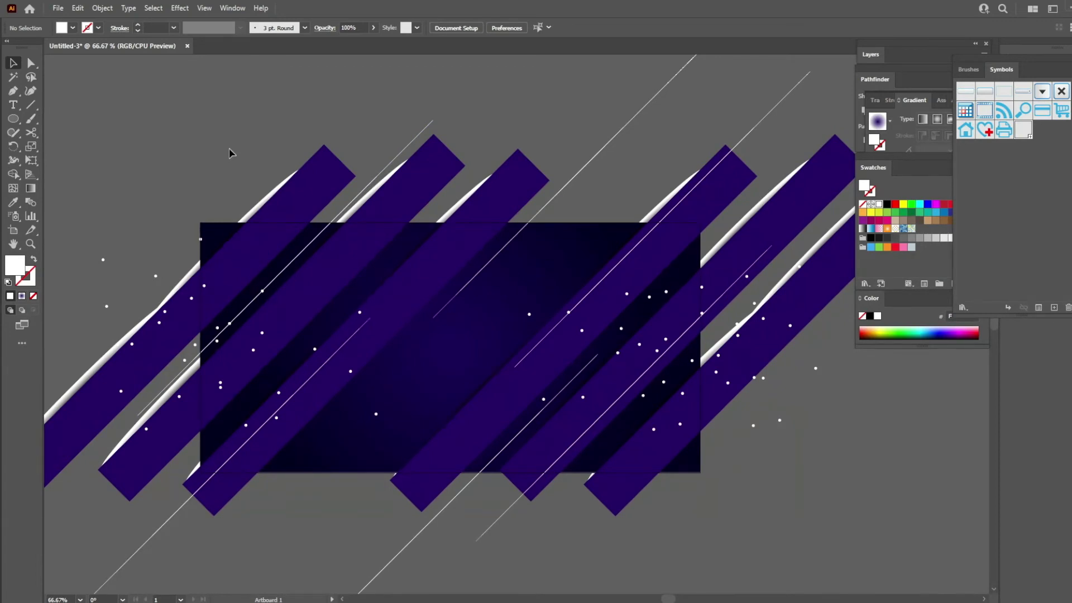
left_click(13, 119)
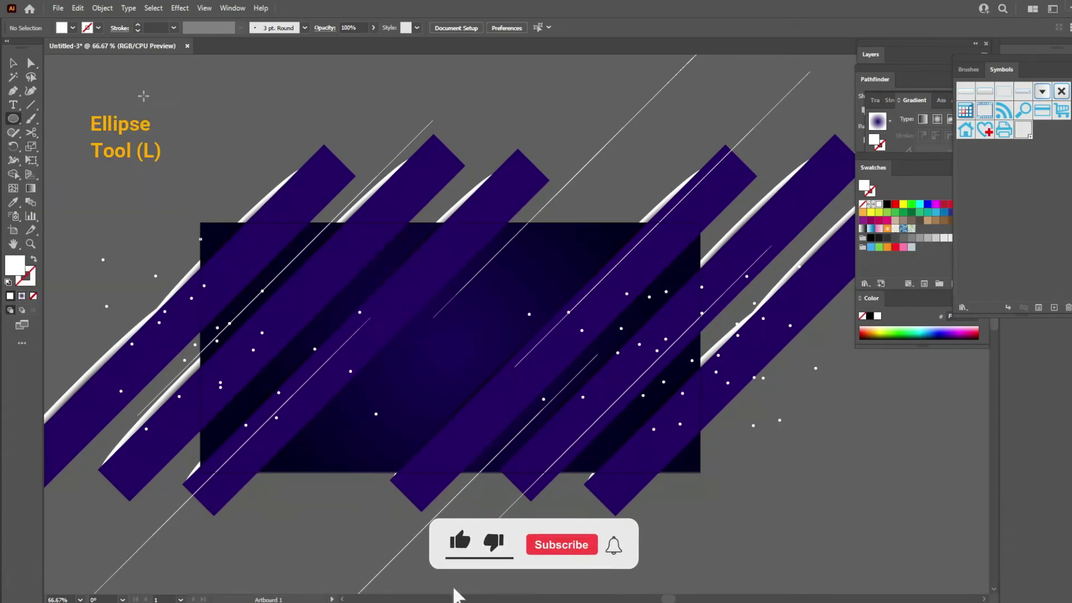
Draw a large 476.8 px circle above the artwork's left side
left_click_drag(143, 96, 379, 323)
key("v")
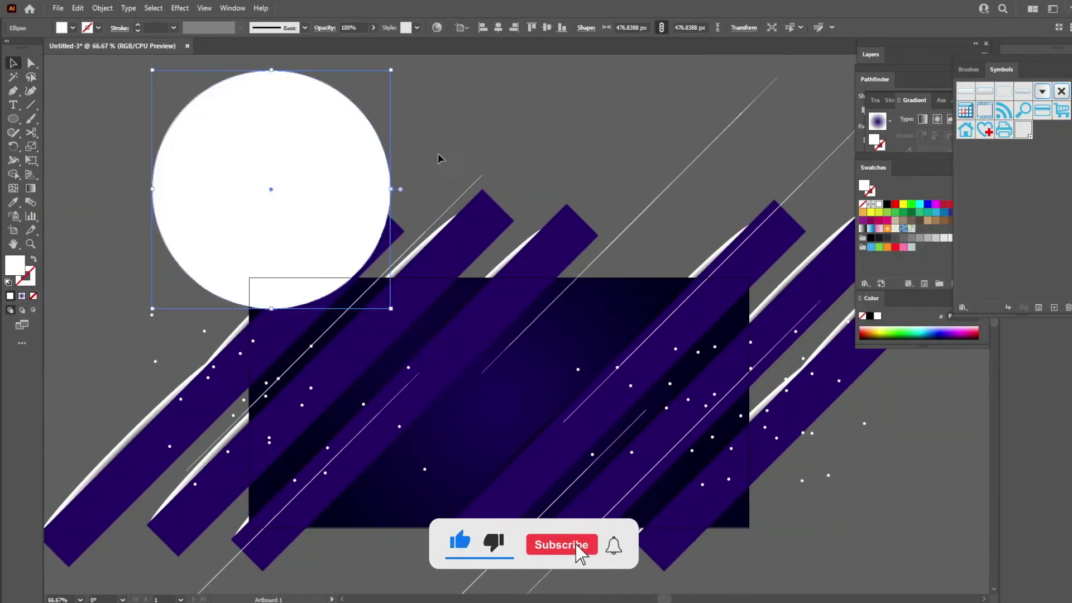
left_click(1060, 77)
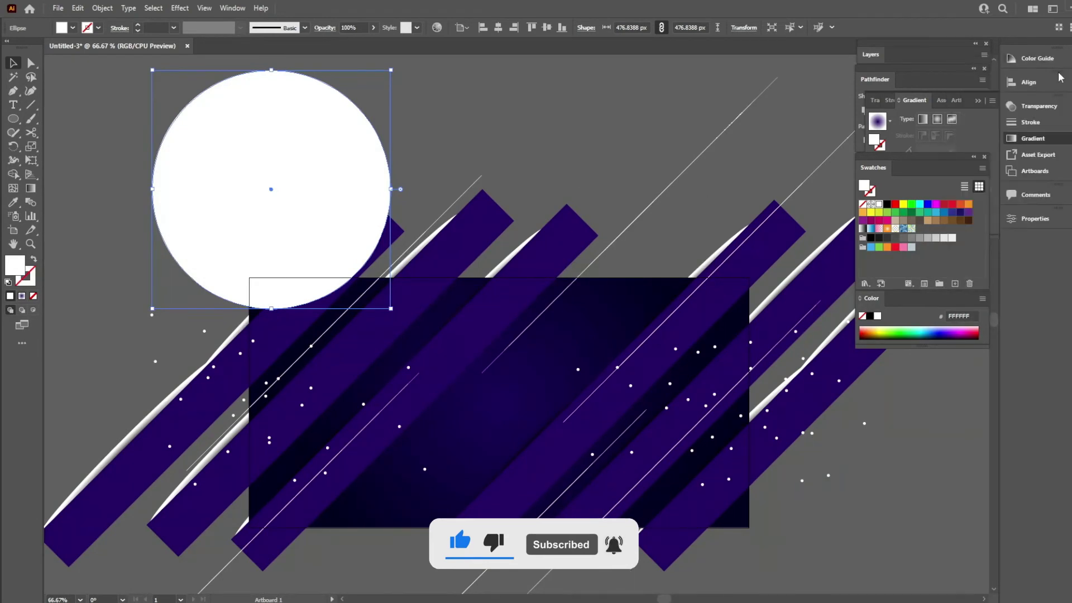
Give the circle a radial white-to-black gradient with its midpoint shifted slightly left
key("period")
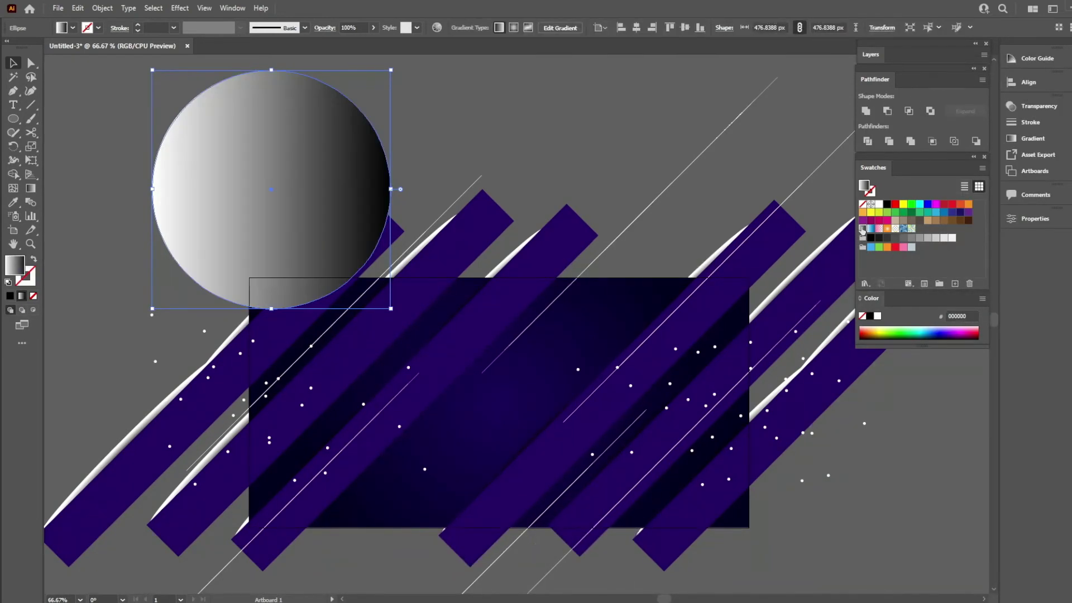
left_click(1033, 139)
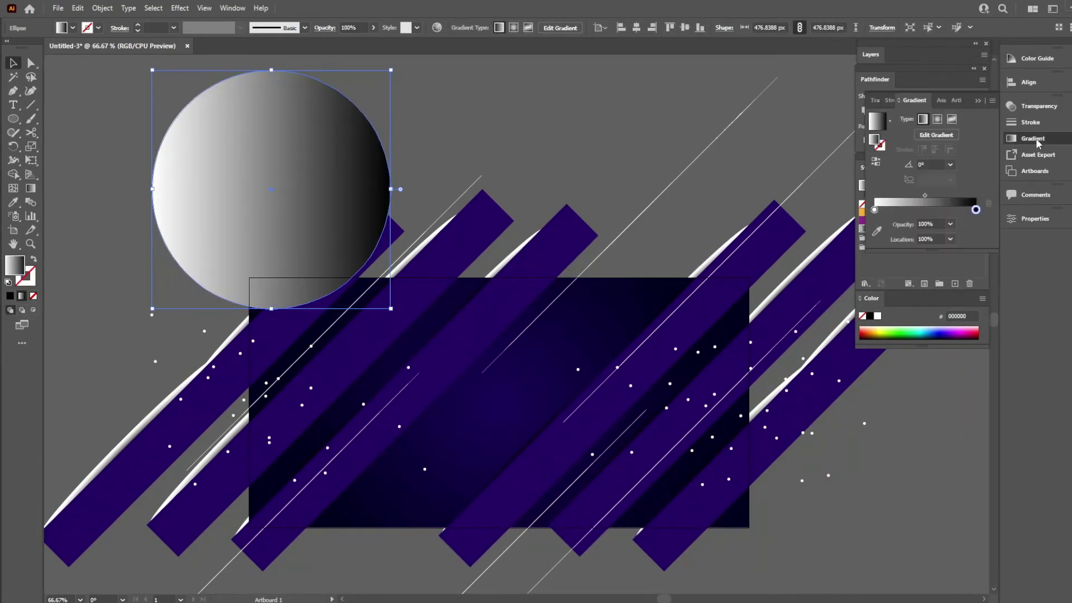
left_click(937, 120)
double_click(975, 209)
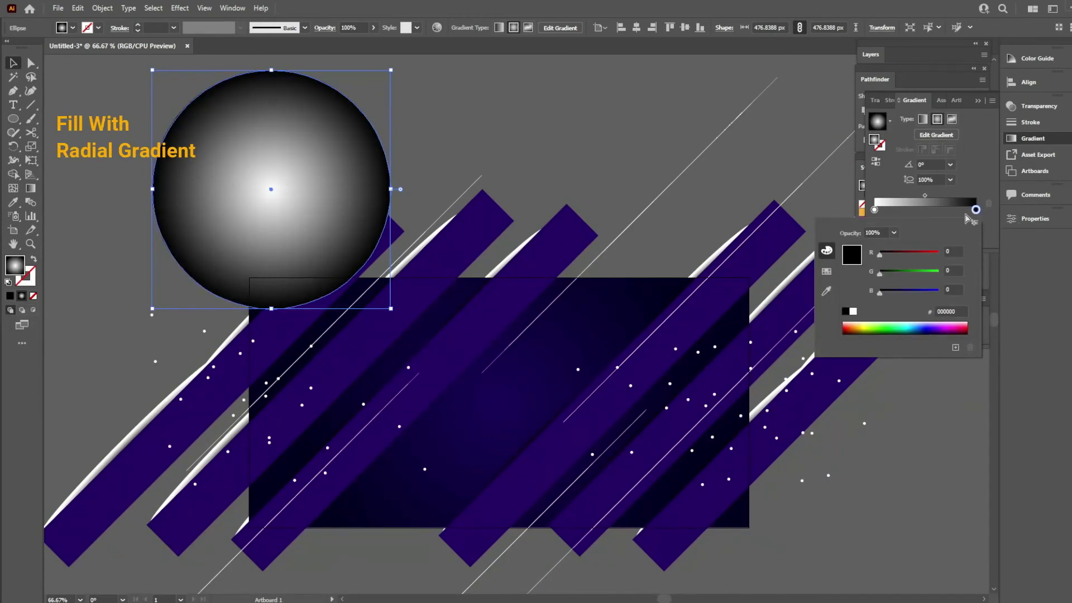
left_click(830, 271)
left_click(974, 211)
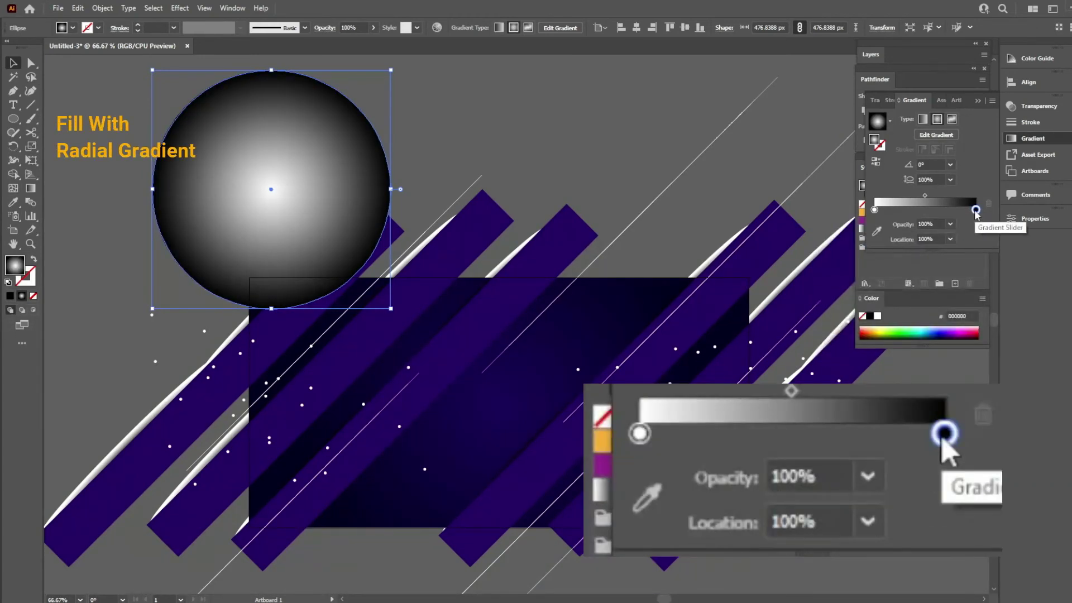
left_click_drag(924, 197, 922, 199)
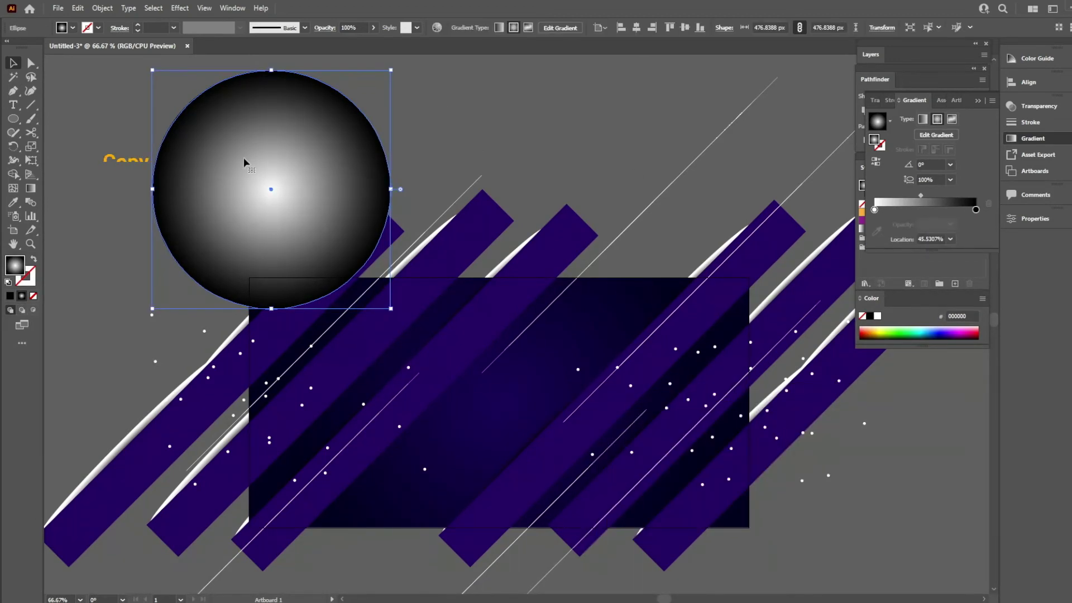
Duplicate the gradient circle, fill the copy cyan, centre-align both and send it behind
left_click_drag(263, 161, 350, 156)
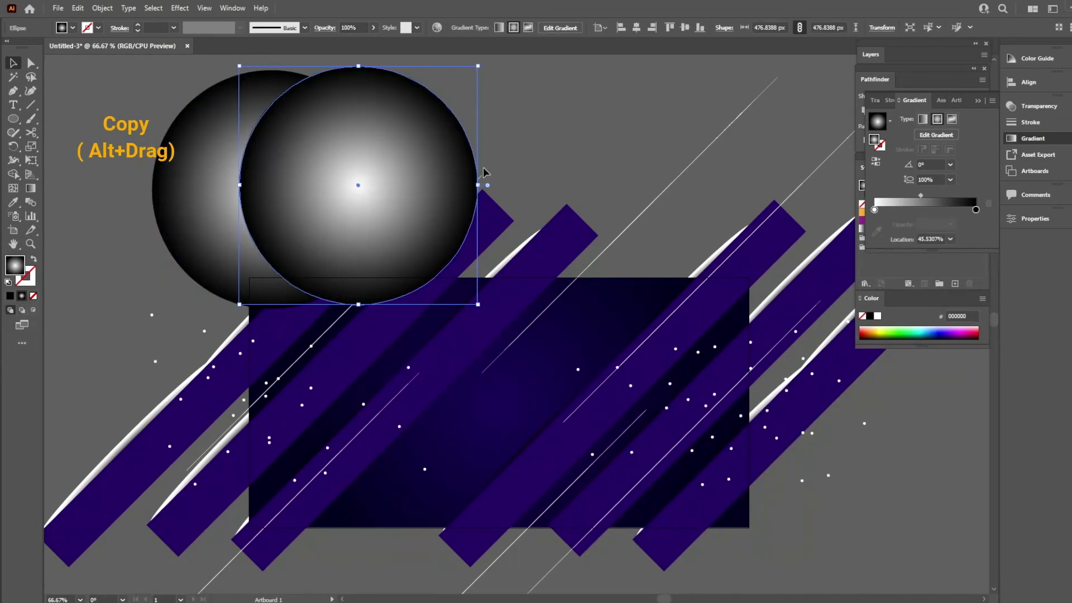
left_click_drag(928, 331, 921, 329)
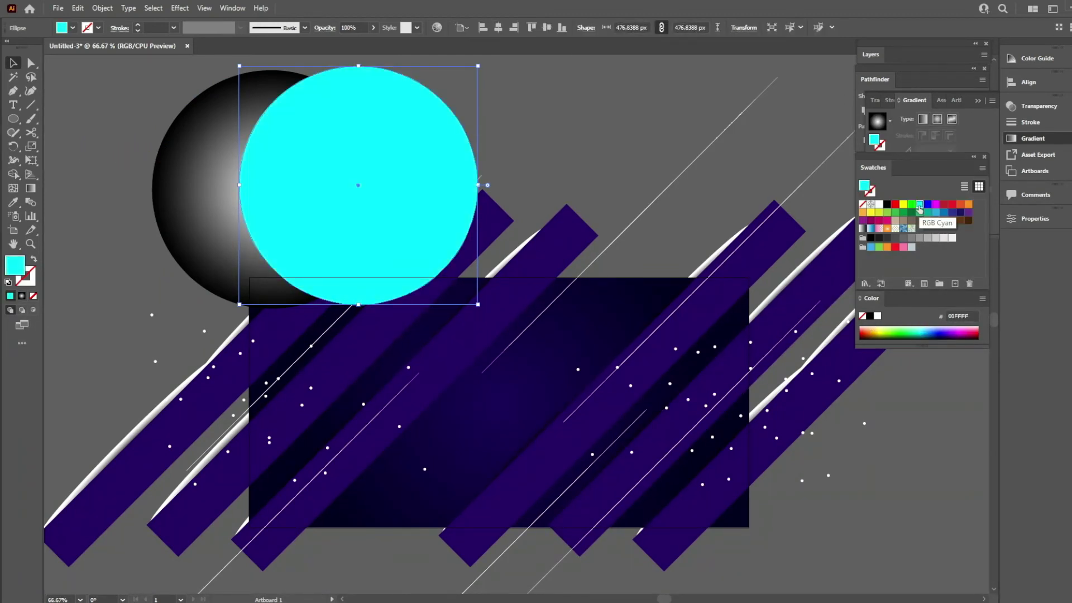
left_click_drag(346, 155, 334, 156)
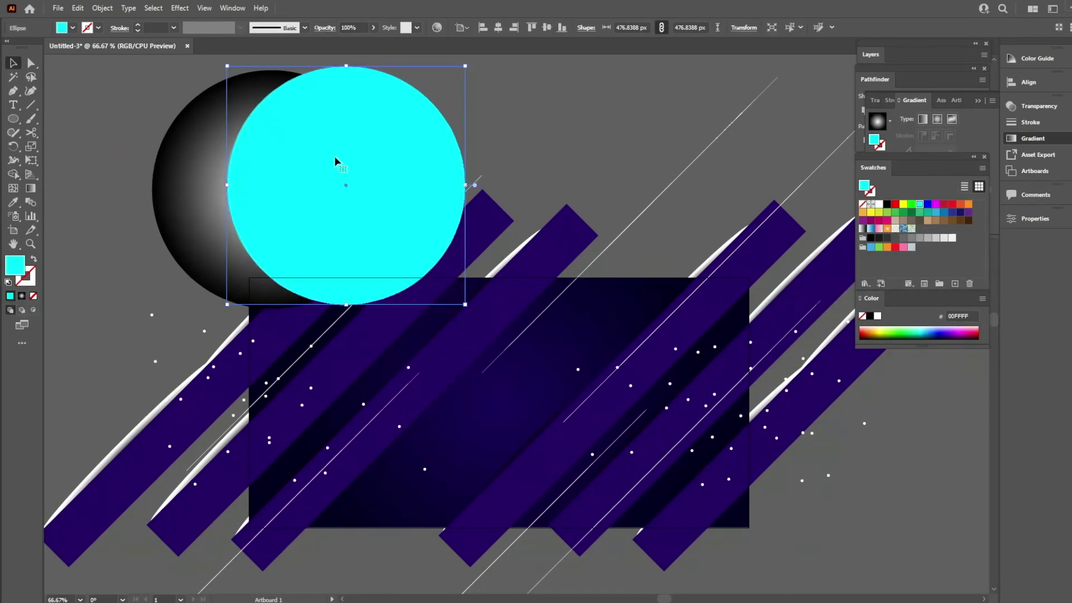
left_click(201, 165, "shift")
left_click(497, 28)
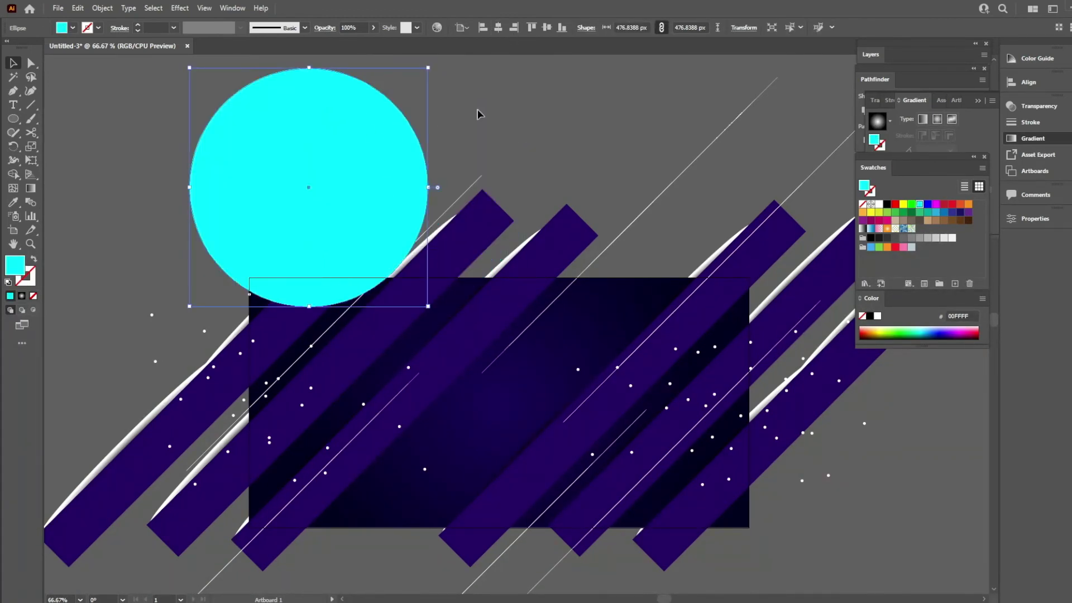
right_click(332, 135)
left_click(491, 365)
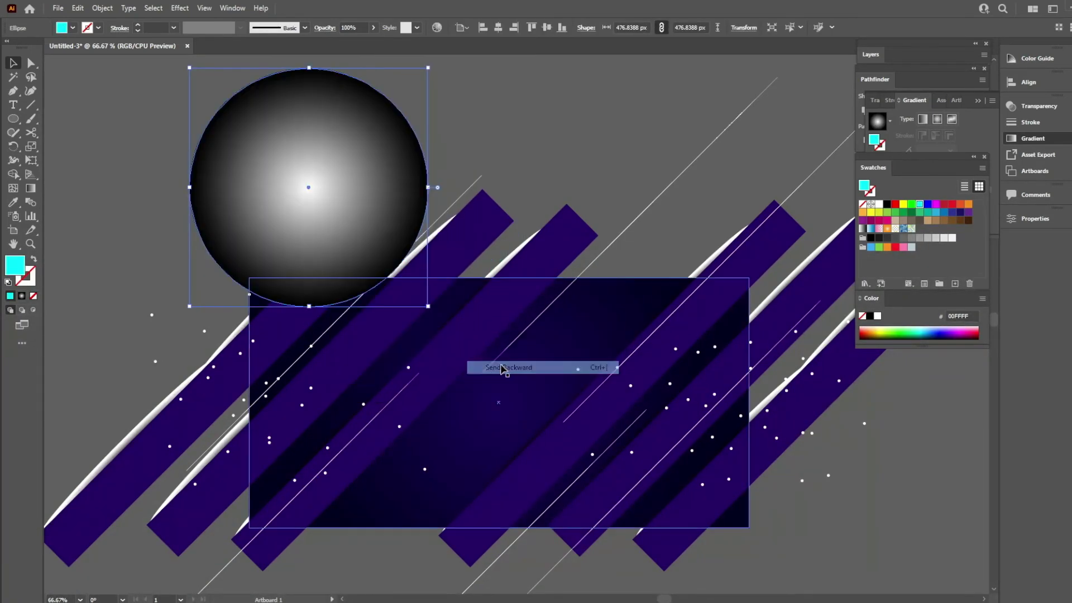
Make an opacity mask from both circles, set Lighten blending and shift the glow left
left_click(274, 168, "shift")
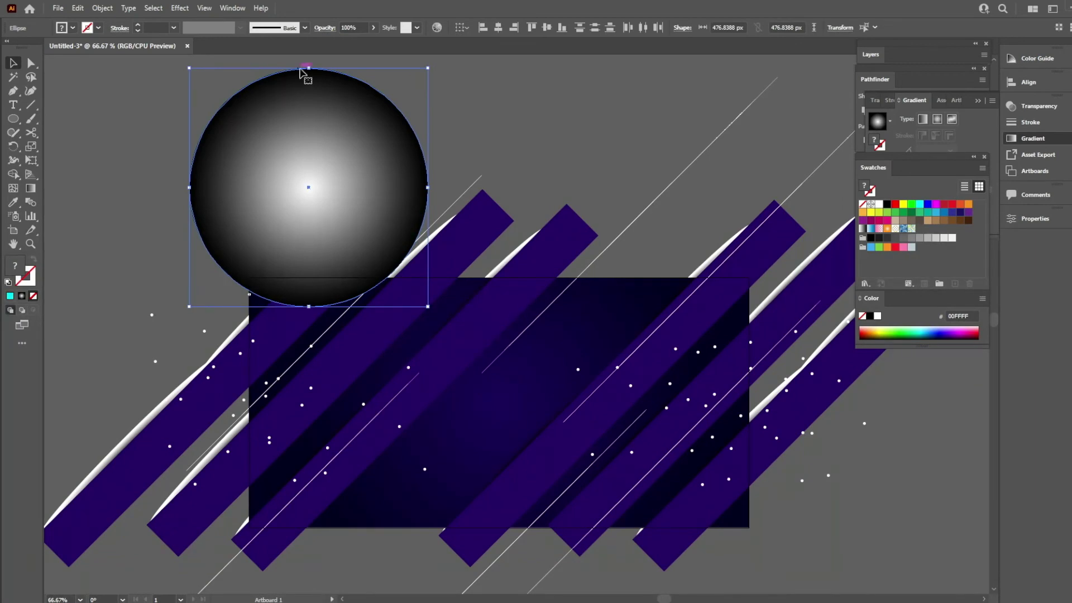
left_click(324, 28)
left_click(308, 65)
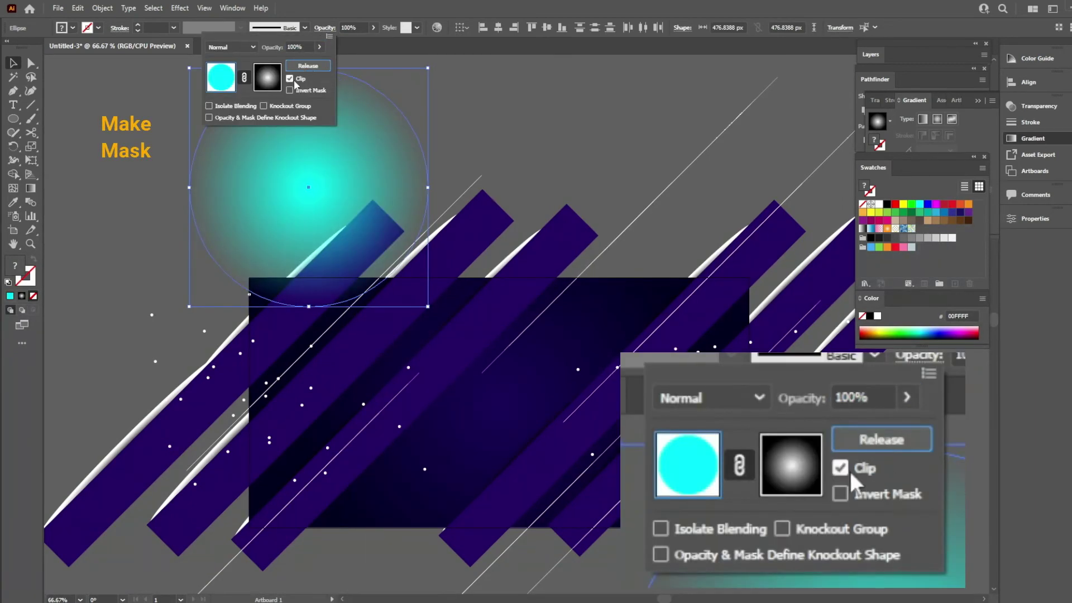
left_click(240, 47)
left_click(229, 116)
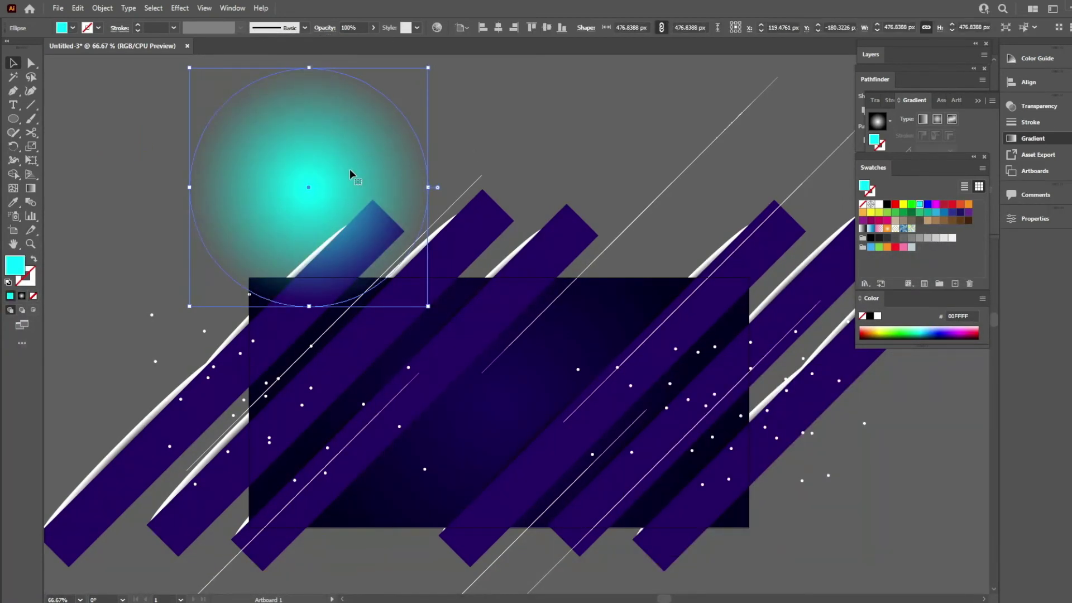
mouse_move(310, 168)
left_mouse_down()
mouse_move(271, 168)
mouse_move(256, 378)
left_mouse_up()
Stretch the cyan glow into a wide, taller ellipse
left_click_drag(346, 390, 472, 389)
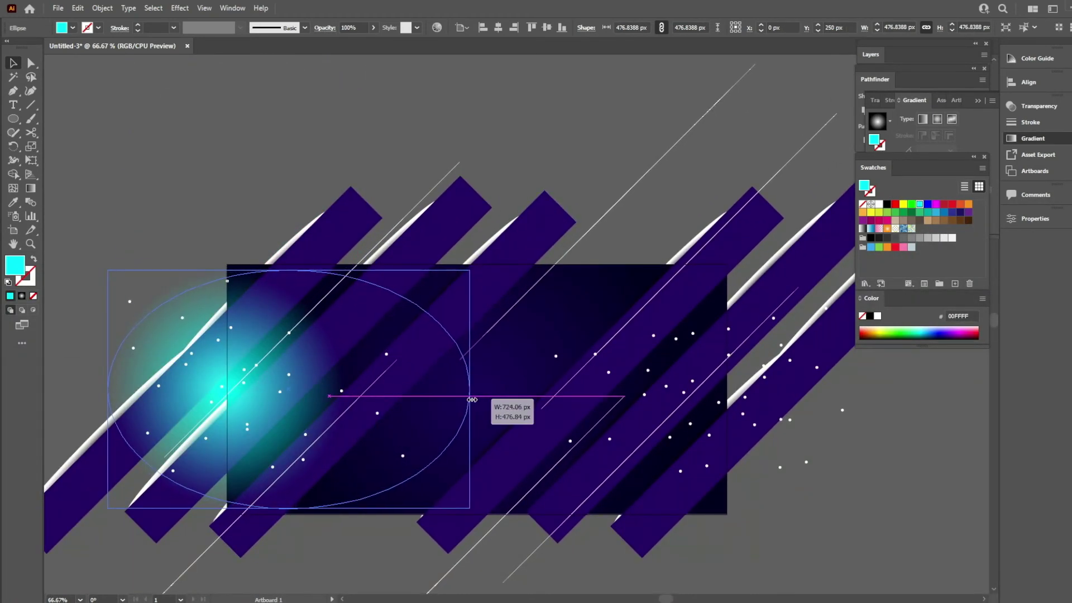
mouse_move(289, 269)
left_mouse_down()
mouse_move(297, 233)
mouse_move(236, 248)
mouse_move(230, 262)
left_mouse_up()
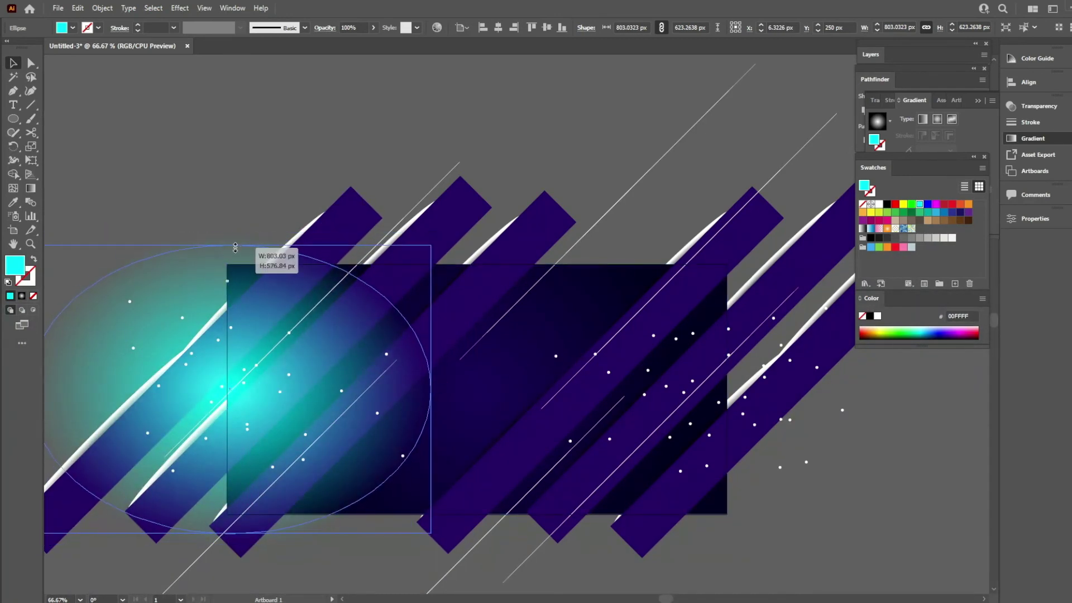
left_click(343, 152)
left_click_drag(343, 153, 291, 73)
left_click(300, 289)
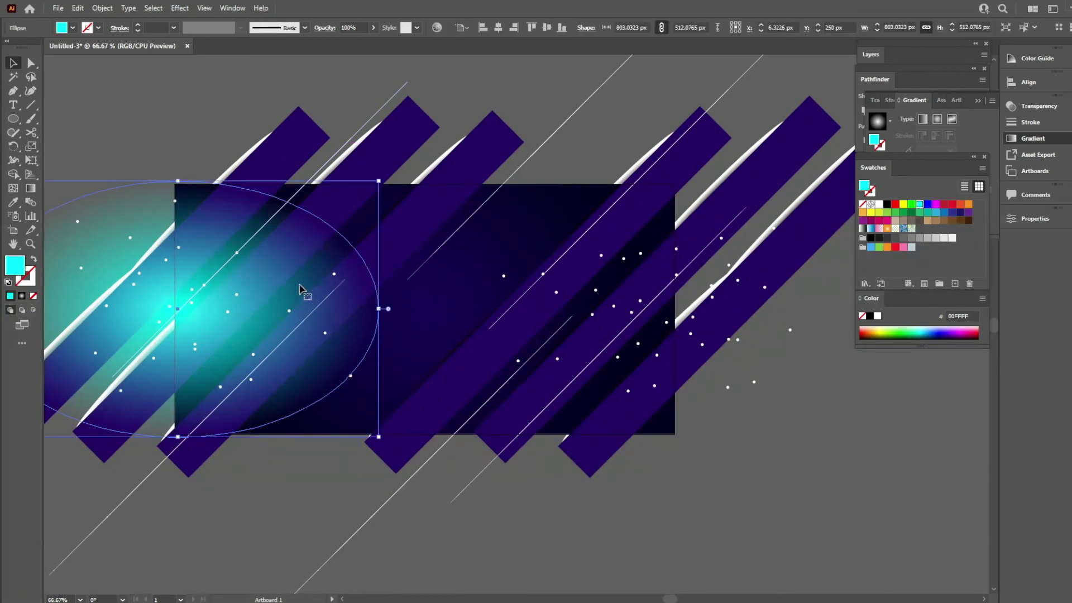
Copy the glow to X 1000 px, make it magenta and enlarge it around its centre
left_click_drag(173, 297, 656, 327)
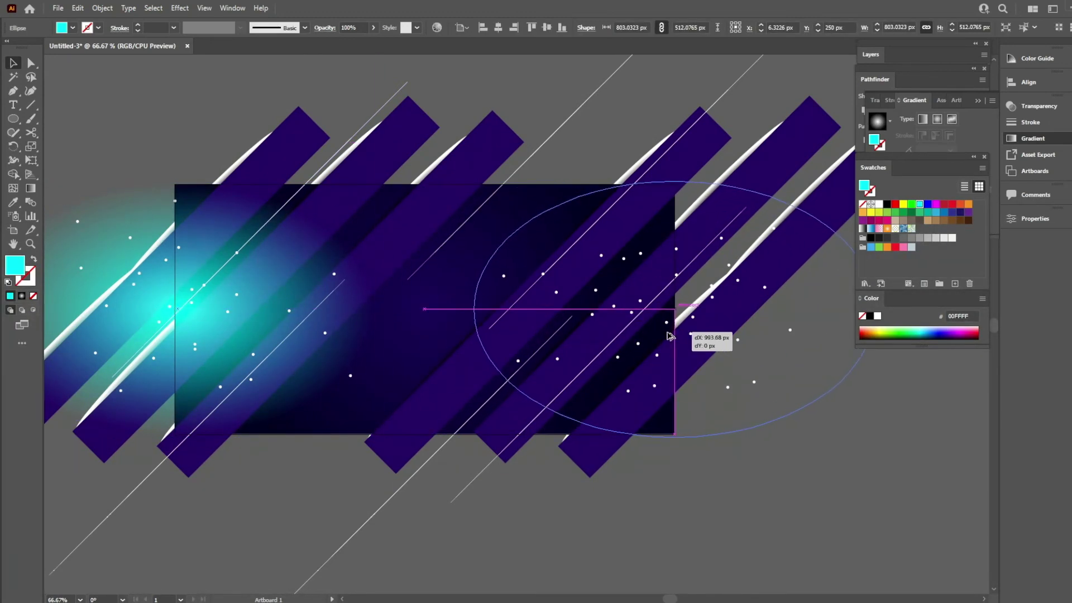
left_click(935, 206)
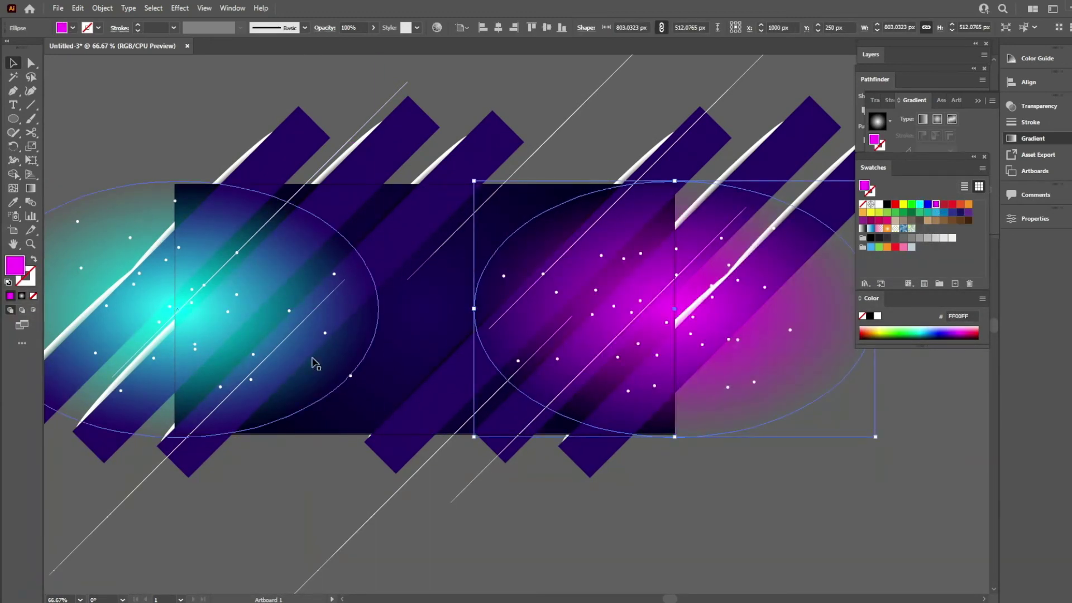
left_click(249, 409)
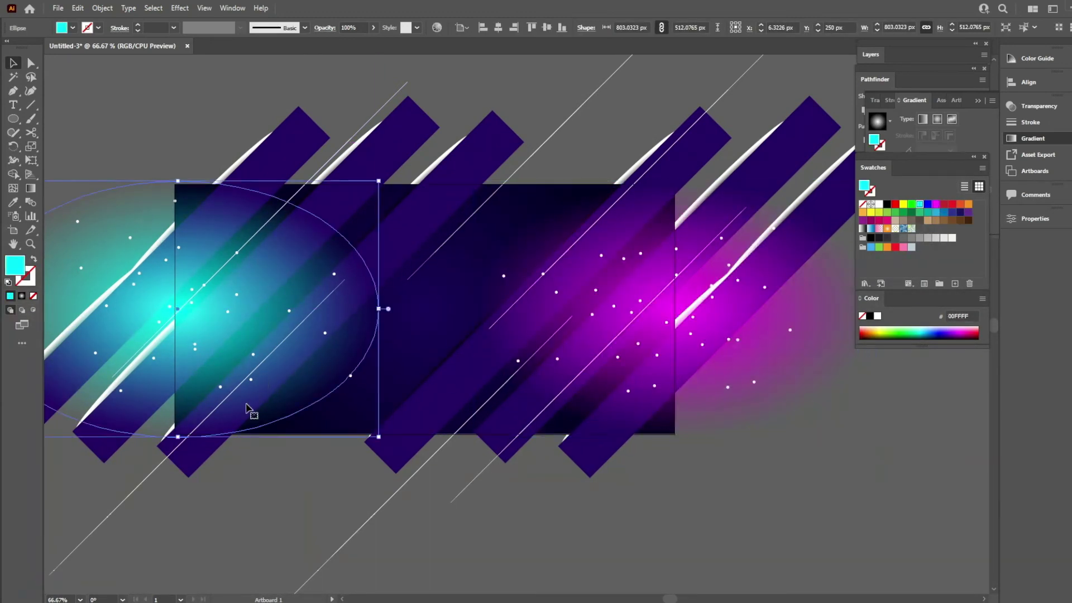
left_click(605, 400)
left_click_drag(677, 181, 675, 165)
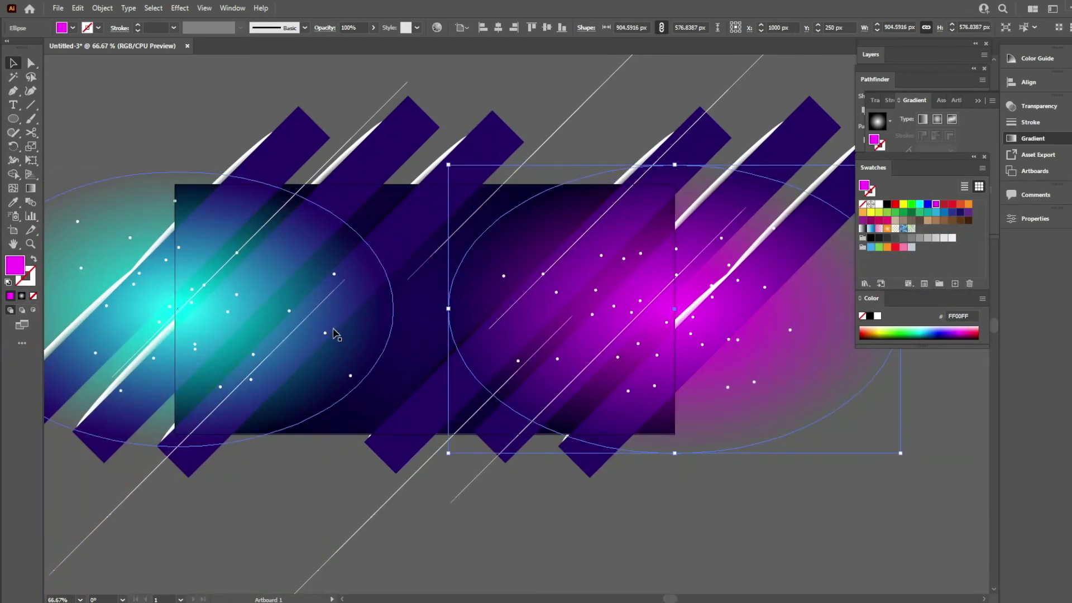
left_click(215, 350)
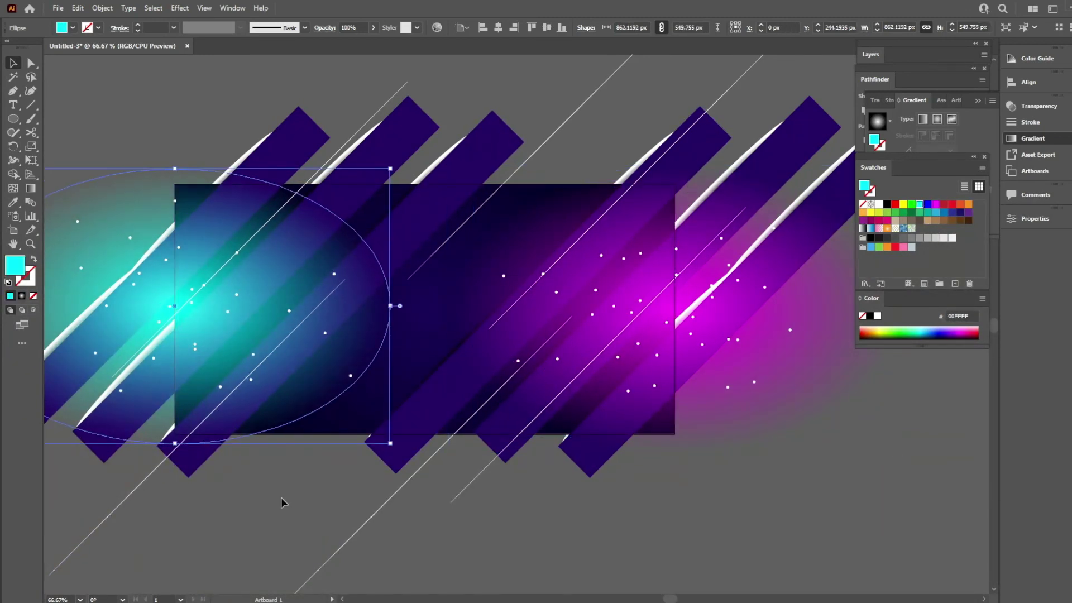
left_click(296, 474)
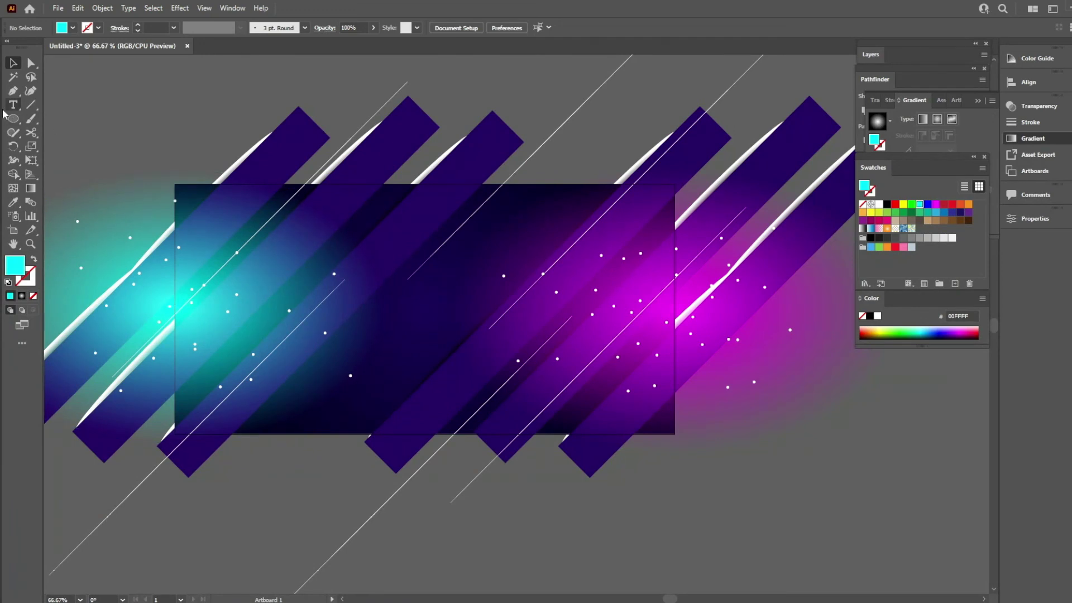
Create a 1000 × 500 px rectangle centred on the artboard
left_click(352, 256)
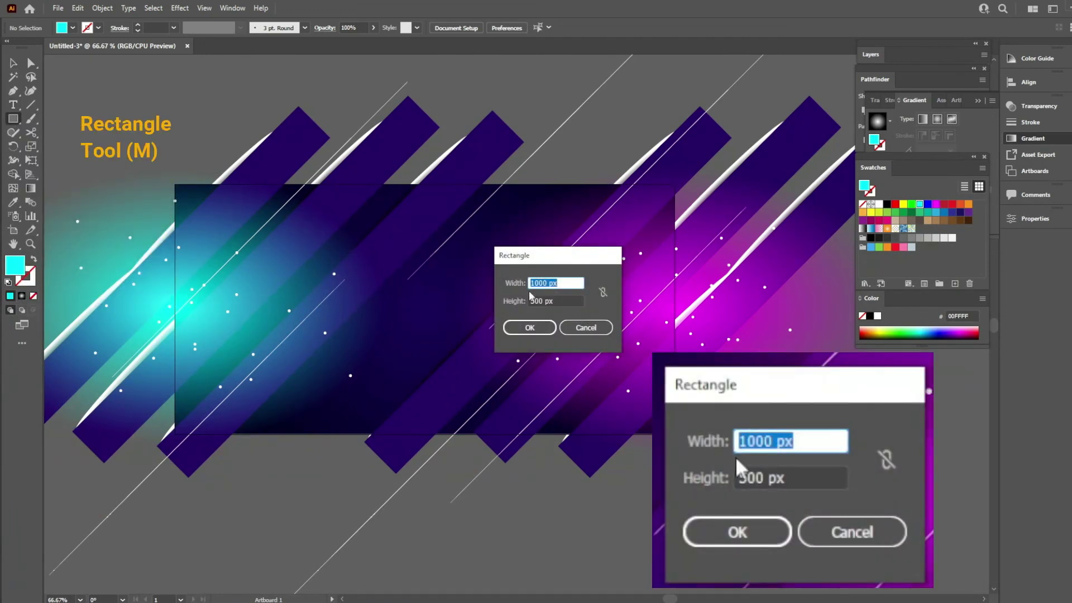
left_click(531, 326)
key("v")
left_click(498, 28)
left_click(547, 27)
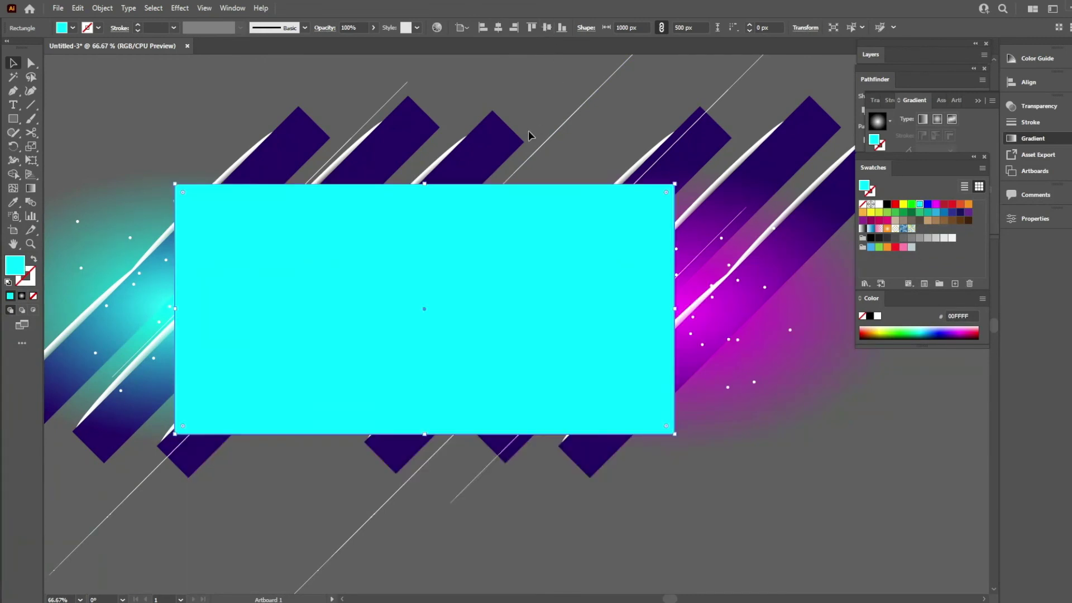
Clip all the artwork to the rectangle and enter the clip group for editing
left_click_drag(91, 110, 718, 478)
right_click(420, 321)
left_click(479, 421)
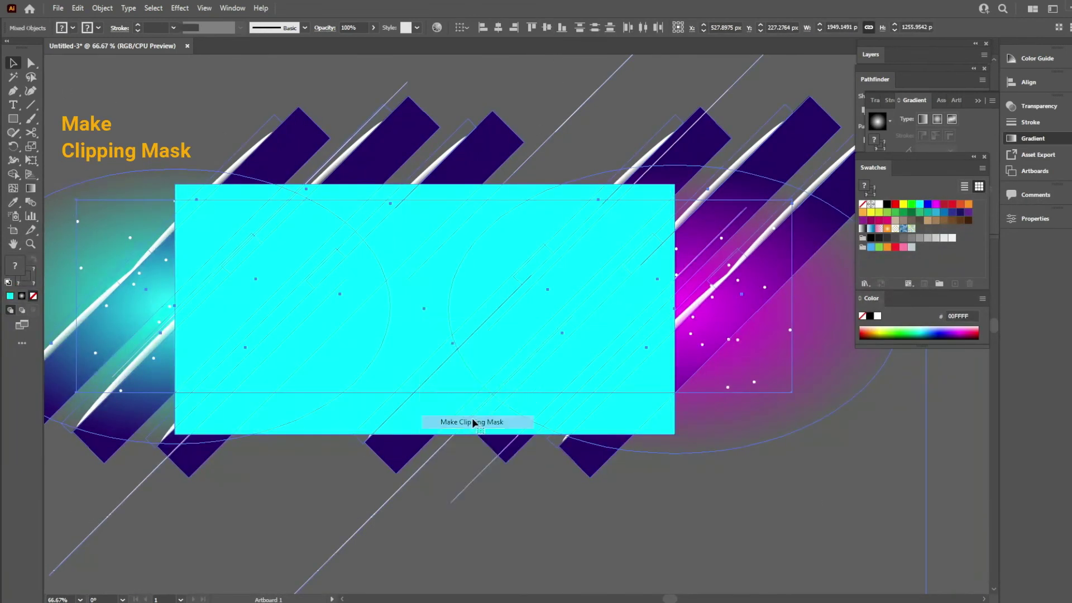
left_click(530, 496)
double_click(319, 364)
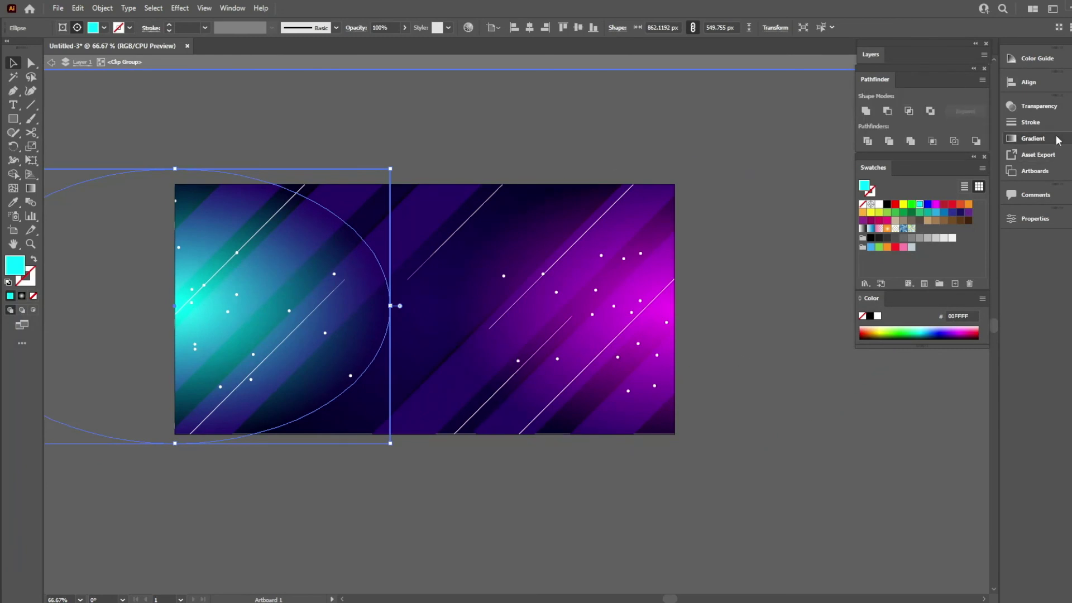
left_click(1011, 138)
double_click(505, 158)
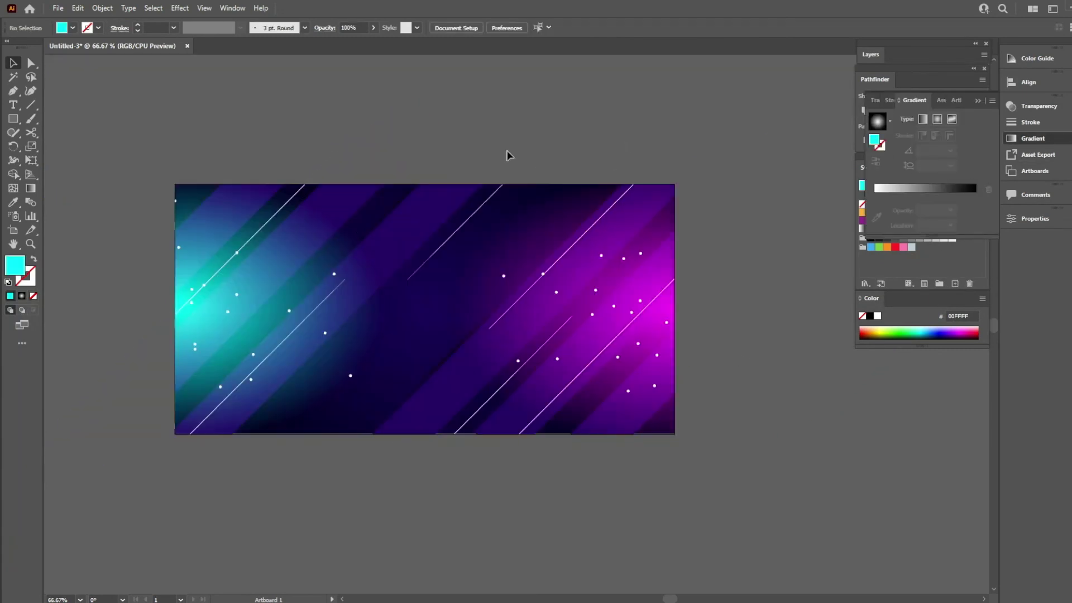
left_click(305, 266)
double_click(323, 251)
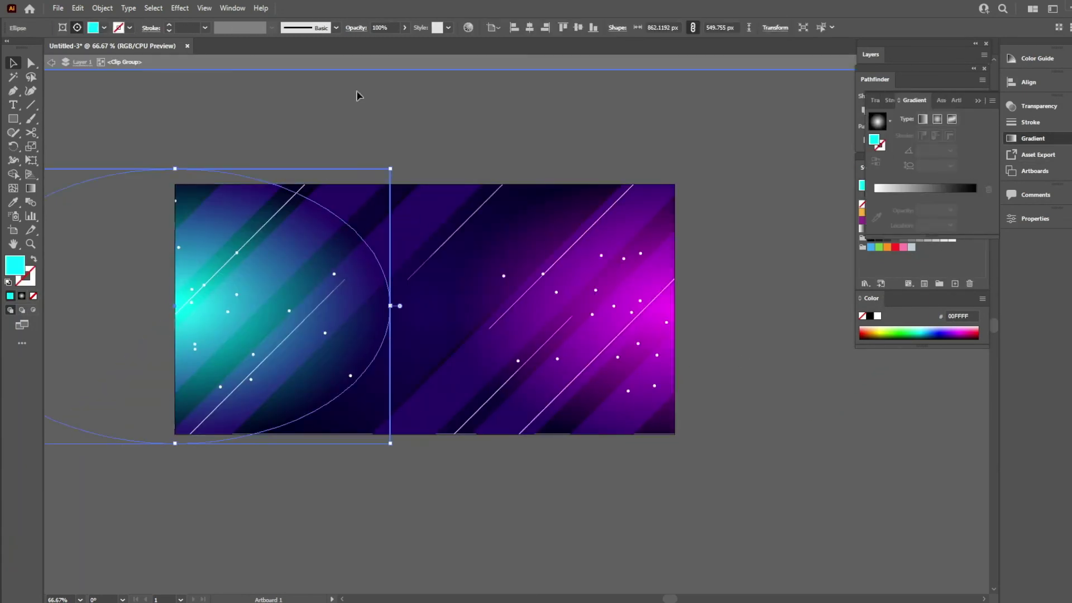
left_click(355, 27)
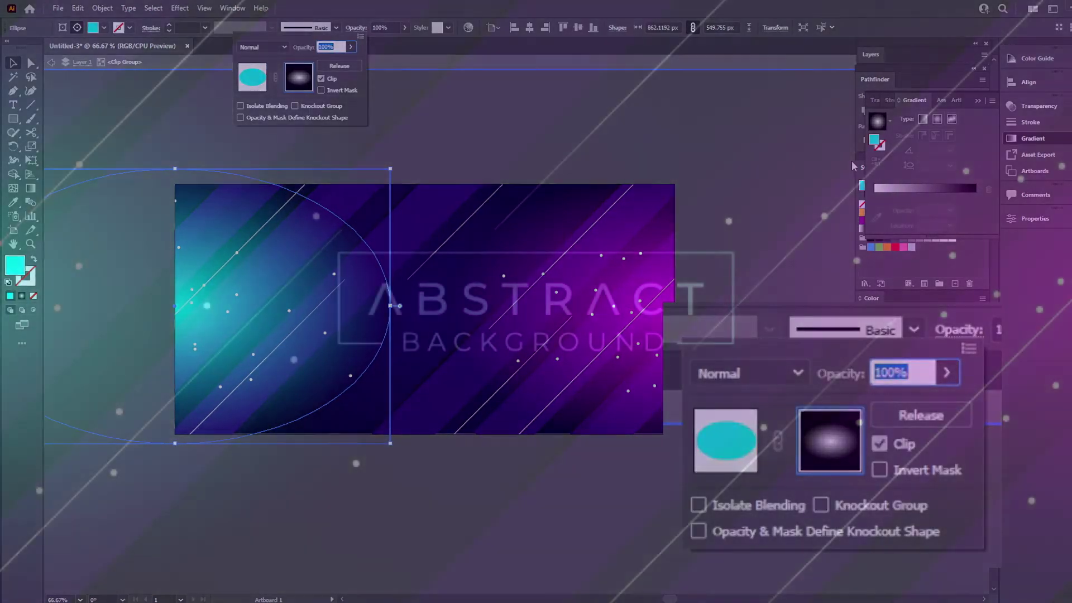